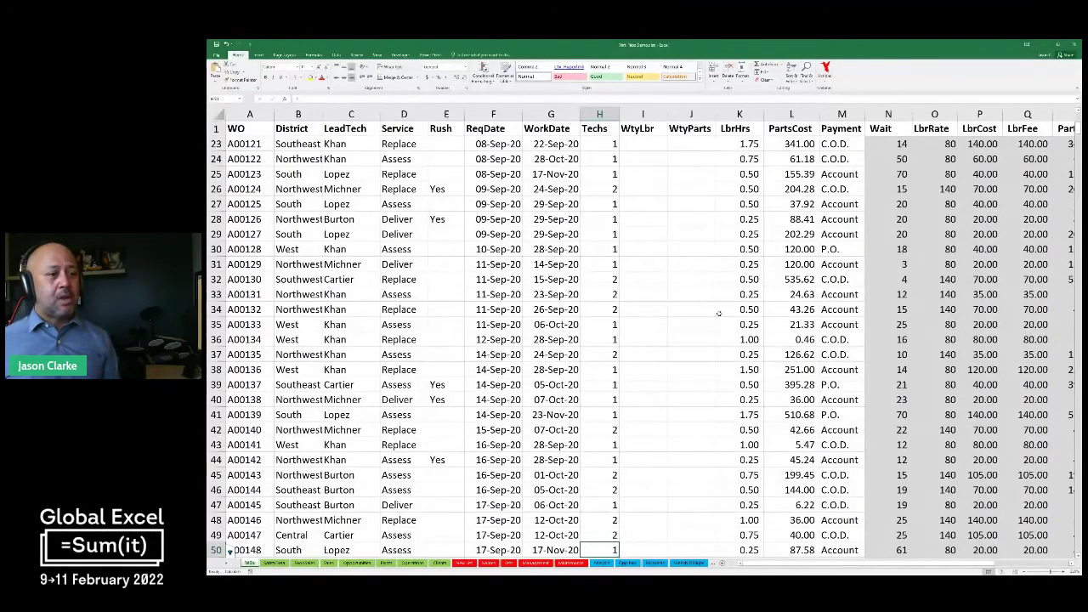
Browse the horizontal sheet tabs from the start of the workbook to its last sheets
{"action": "key", "text": "alt+Tab"}
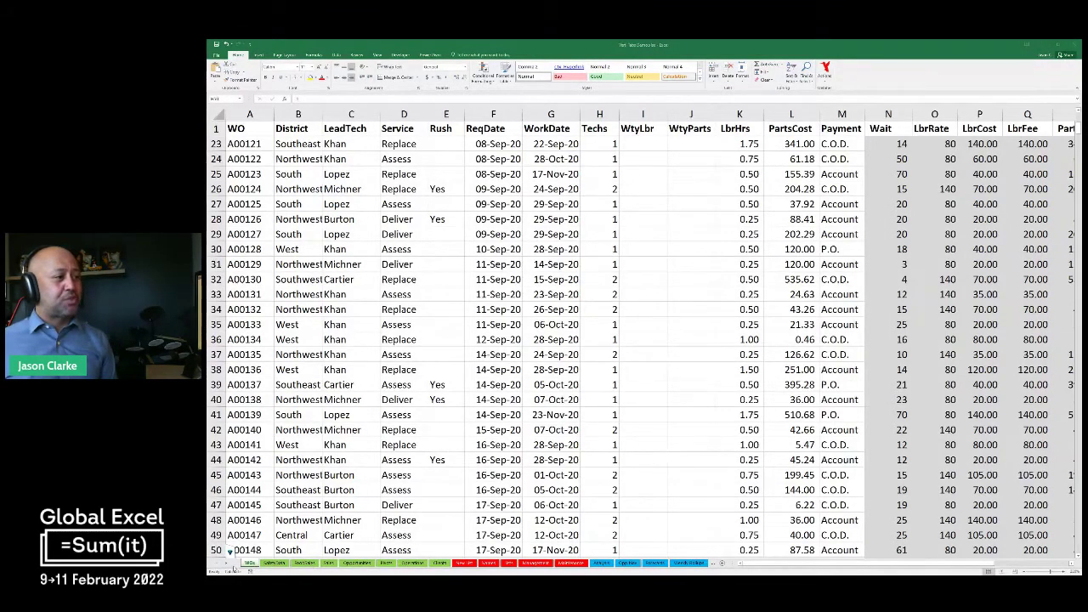
{"action": "left_click", "coordinate": [228, 554]}
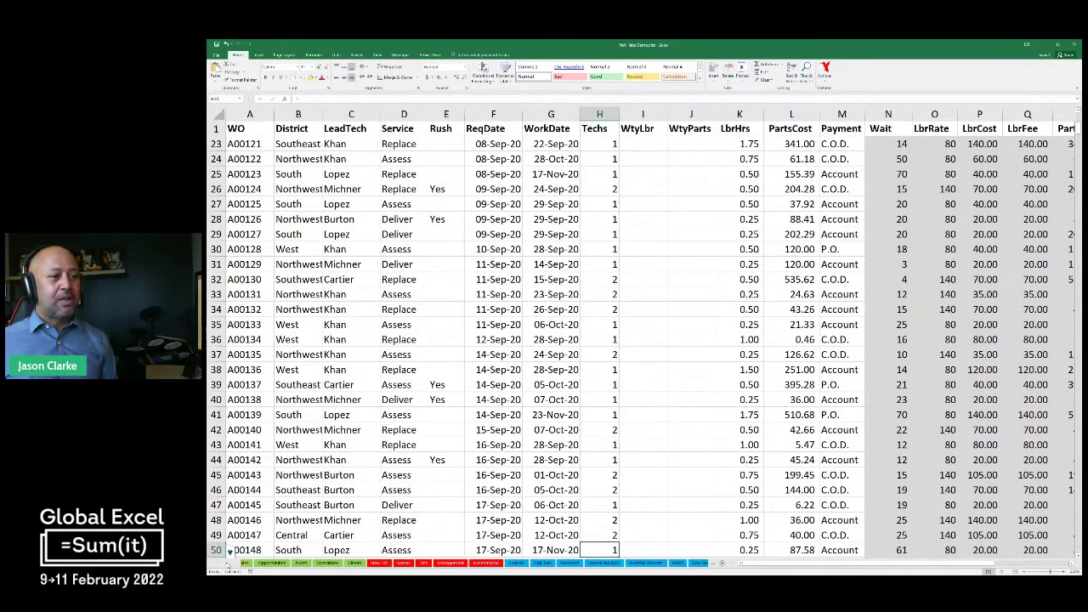
{"action": "left_click", "coordinate": [228, 564]}
{"action": "left_click", "coordinate": [228, 564]}
{"action": "left_click", "coordinate": [228, 564]}
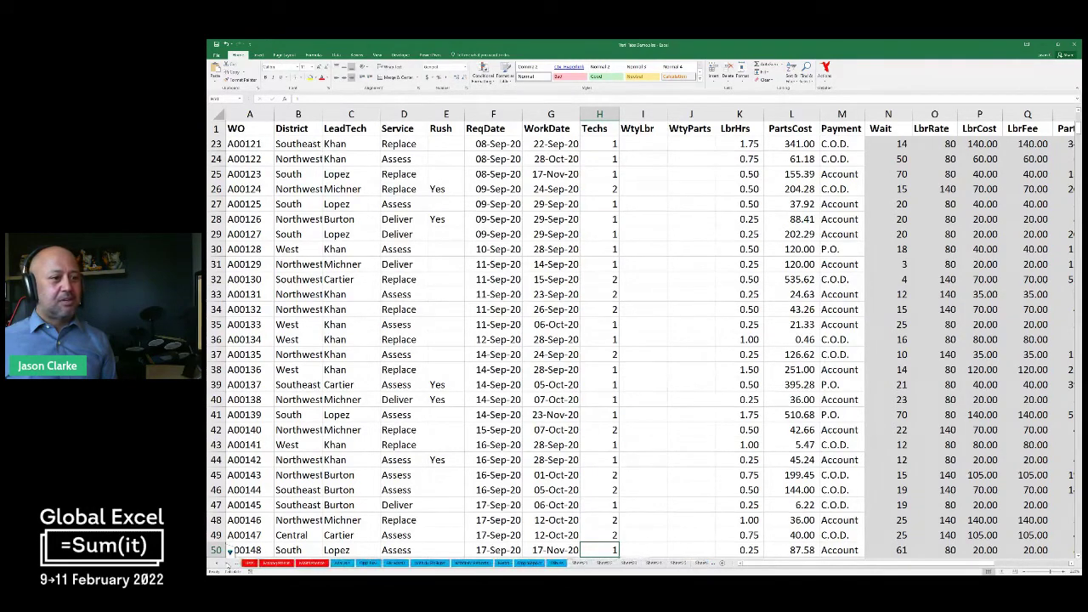
{"action": "left_click", "coordinate": [228, 564]}
{"action": "left_click", "coordinate": [228, 564]}
{"action": "left_click", "coordinate": [228, 563]}
{"action": "left_click", "coordinate": [228, 563]}
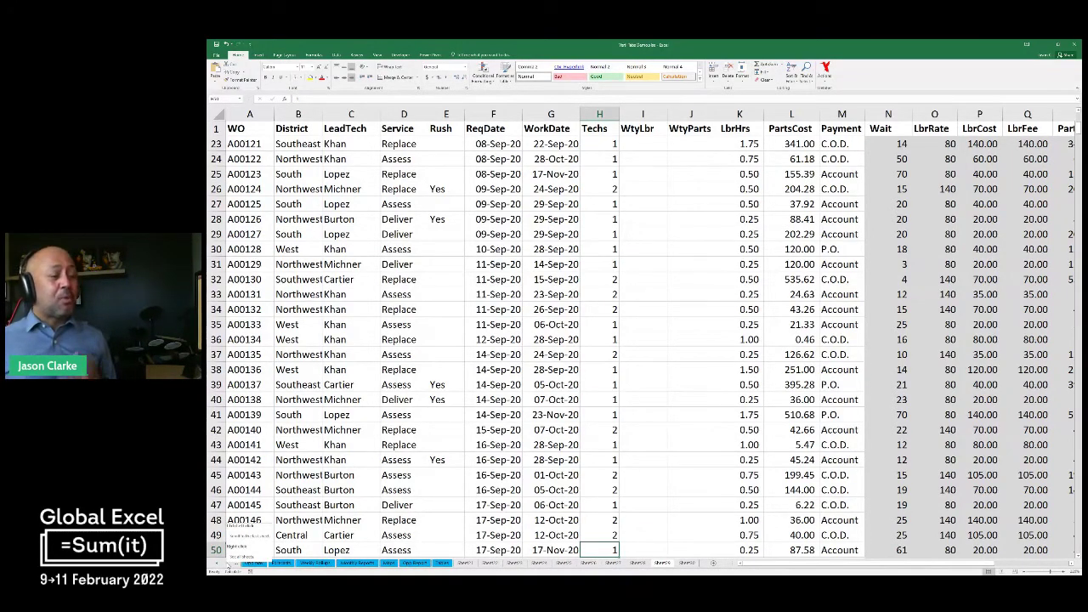
{"action": "left_click", "coordinate": [228, 564]}
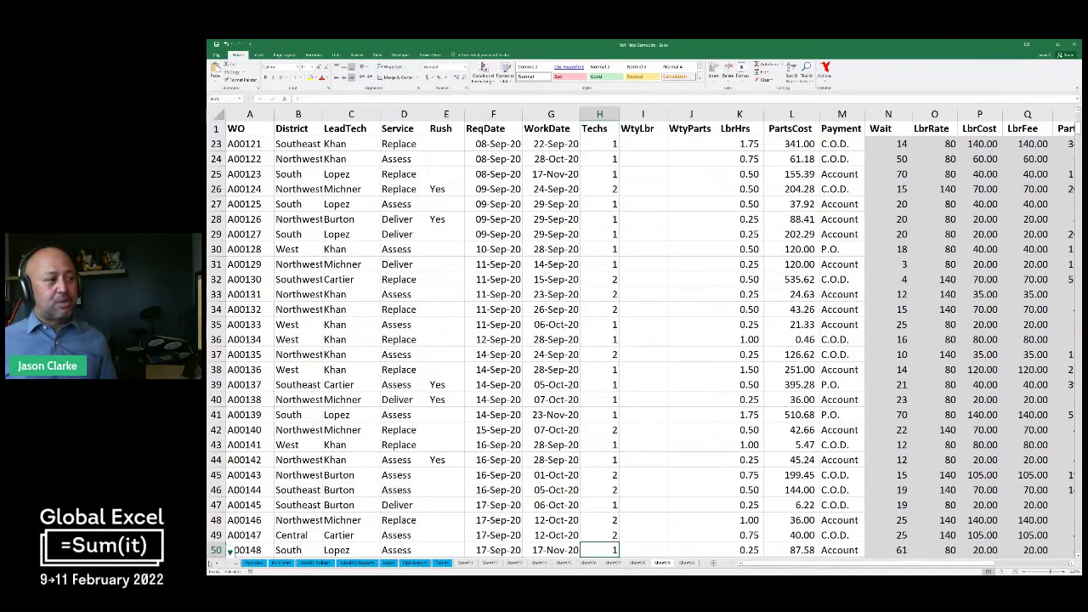
Return to the WOs sheet through the pop-up Verti Tabs list and dock that list beside the worksheet
{"action": "right_click", "coordinate": [230, 552]}
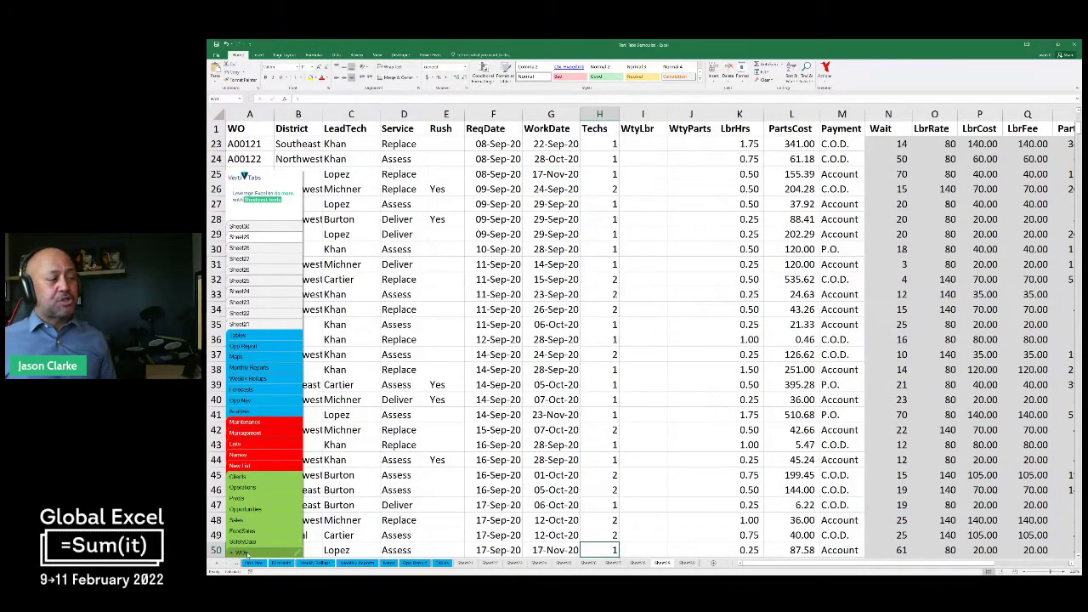
{"action": "left_click", "coordinate": [246, 554]}
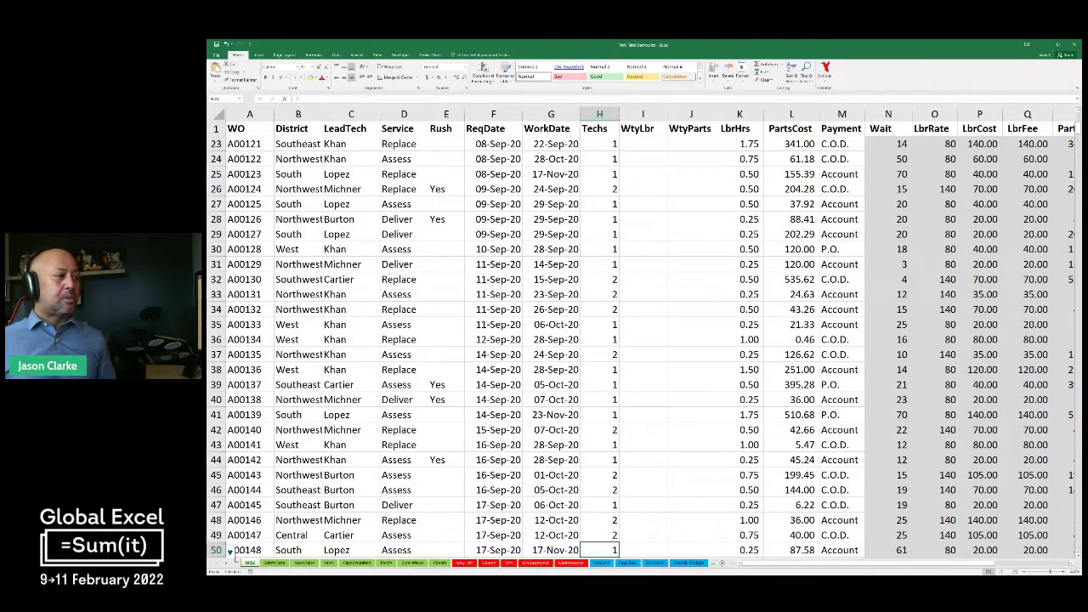
{"action": "mouse_move", "coordinate": [230, 551]}
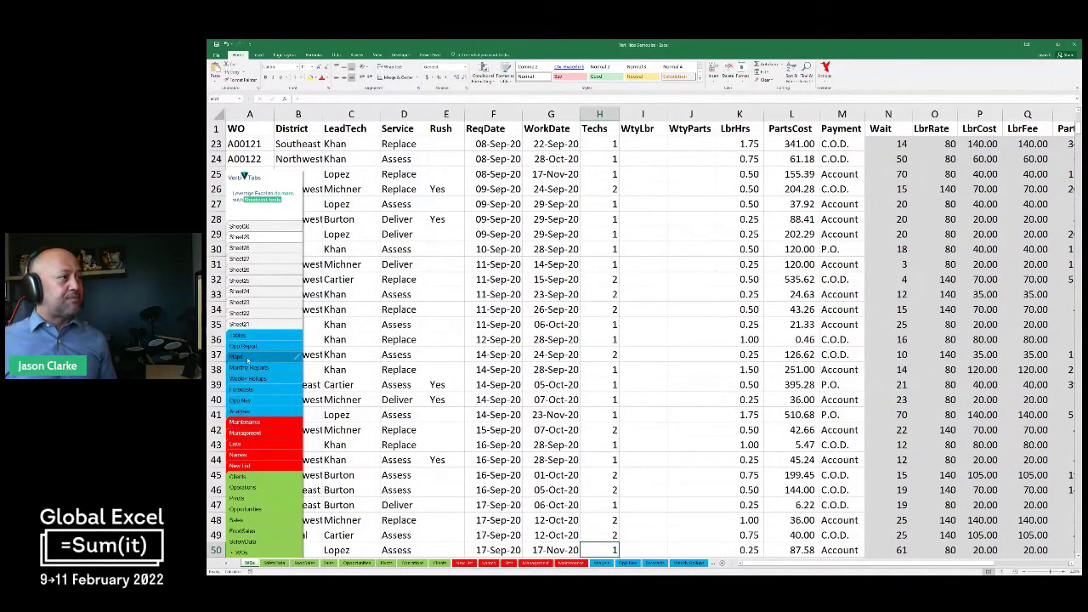
{"action": "left_click", "coordinate": [244, 414]}
{"action": "left_click", "coordinate": [229, 551]}
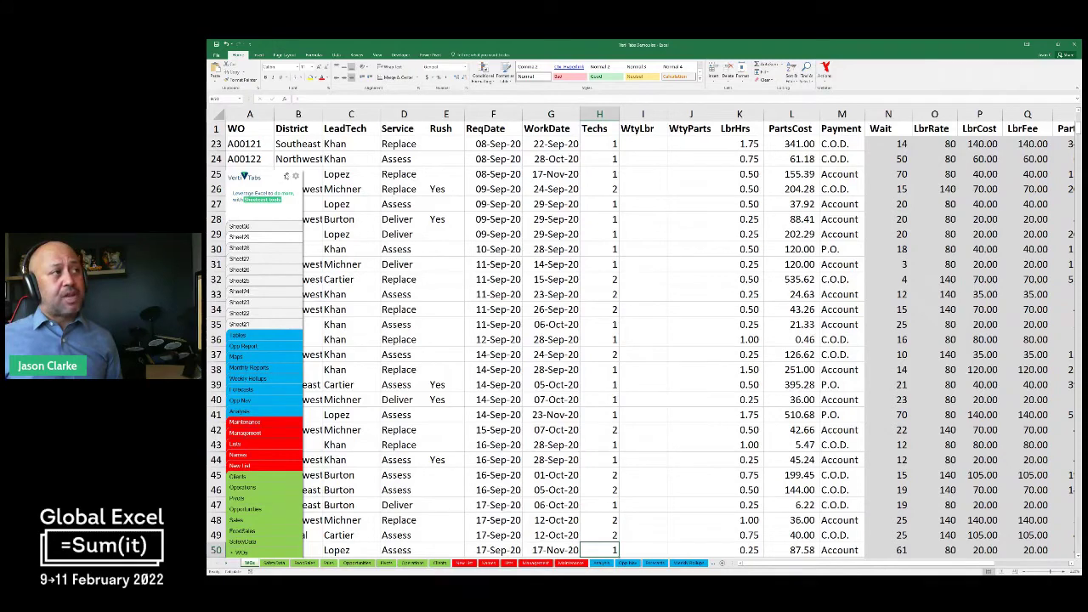
{"action": "left_click", "coordinate": [286, 176]}
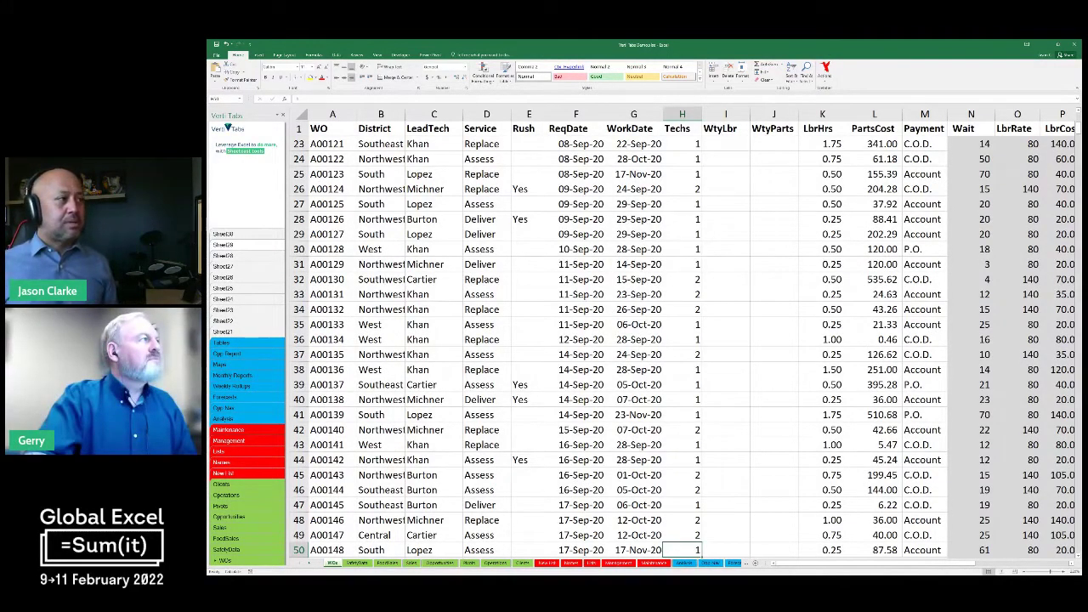
Open the Monthly Reports sheet, and move the Names sheet to directly below Sales in the Verti Tabs list
{"action": "left_click", "coordinate": [255, 376]}
{"action": "left_click", "coordinate": [241, 463]}
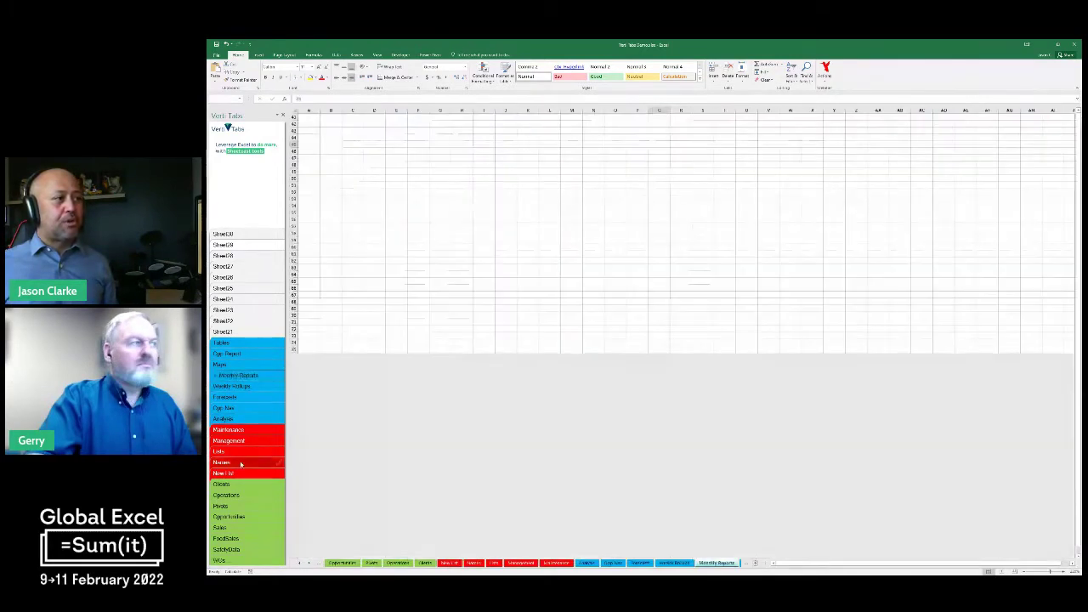
{"action": "left_click_drag", "start_coordinate": [241, 464], "coordinate": [246, 528]}
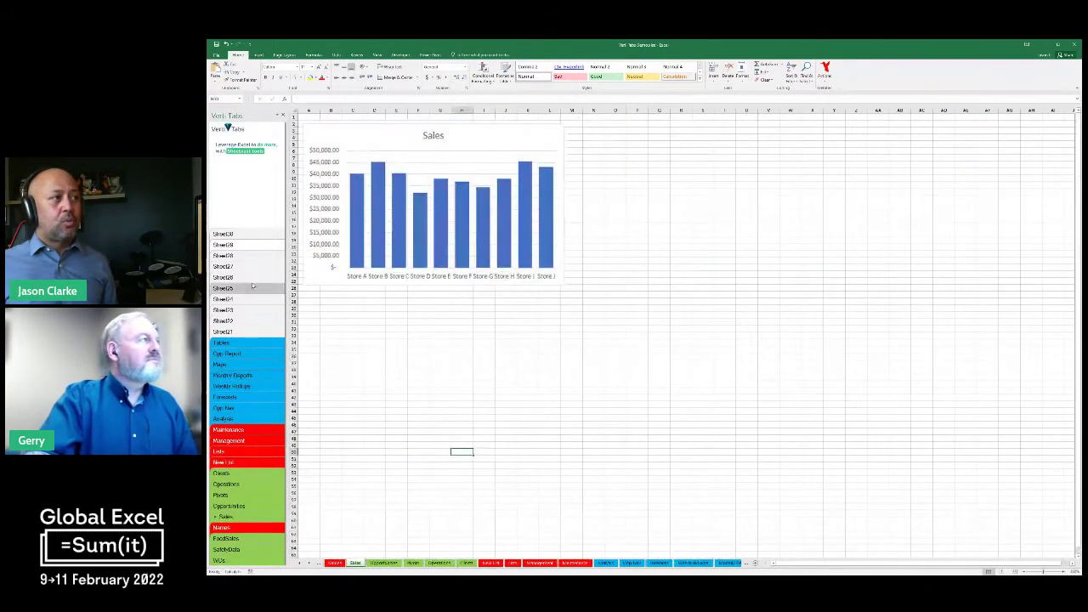
Switch to Sheet27 and then to the yellow List sheet using the docked Verti Tabs list
{"action": "left_click", "coordinate": [251, 268]}
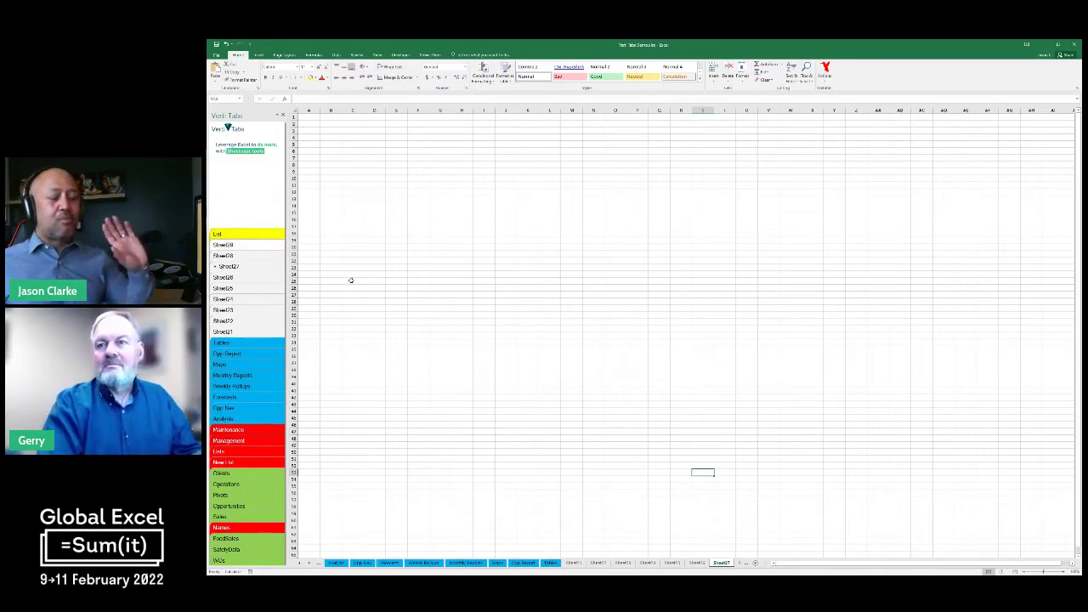
{"action": "mouse_move", "coordinate": [235, 234]}
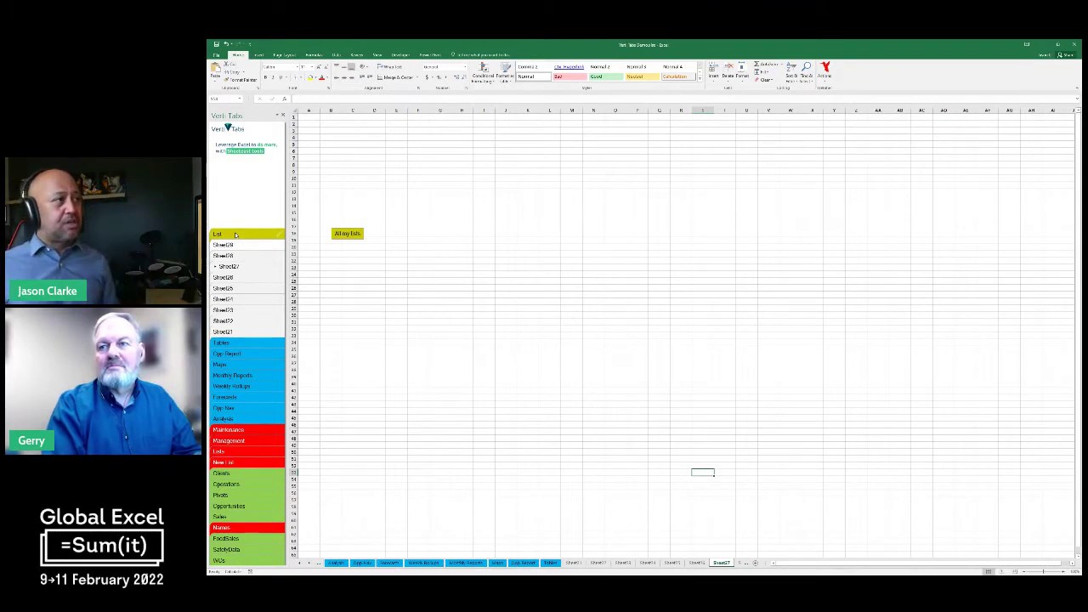
{"action": "left_click", "coordinate": [236, 235]}
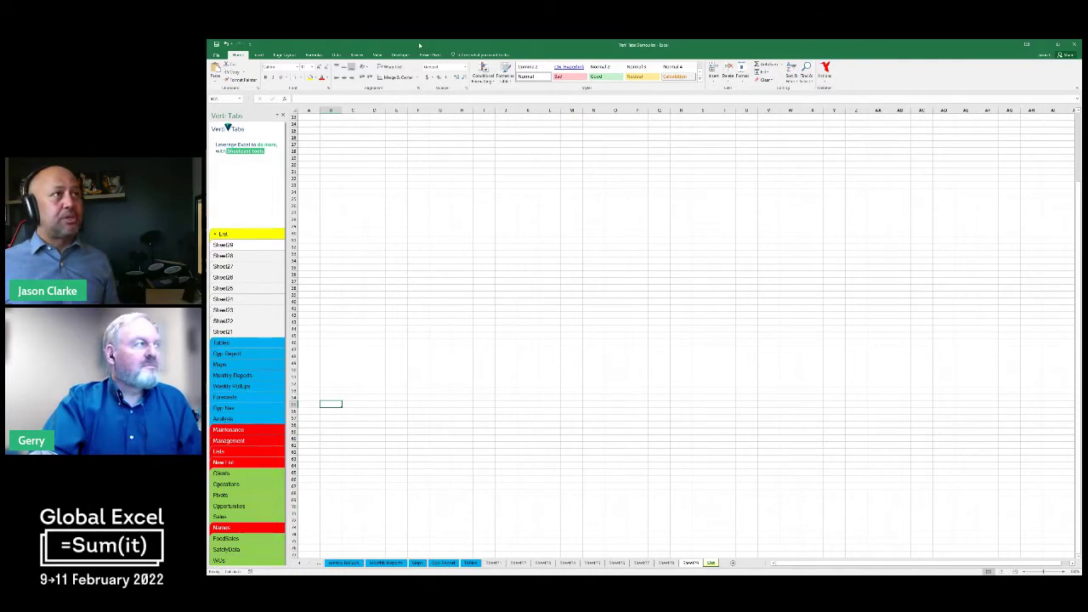
{"action": "double_click", "coordinate": [578, 46]}
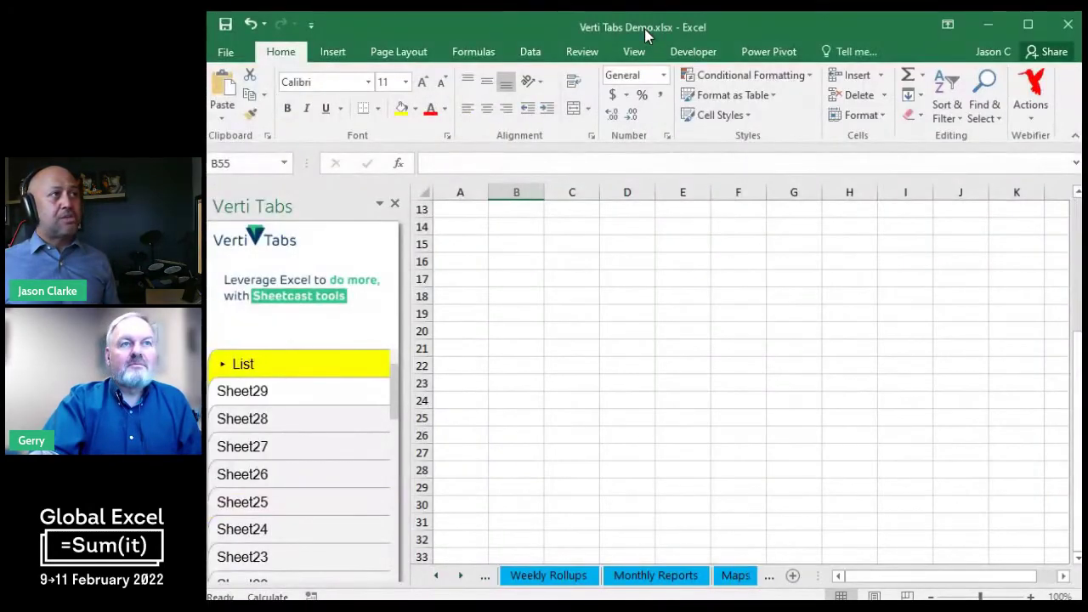
{"action": "double_click", "coordinate": [644, 30]}
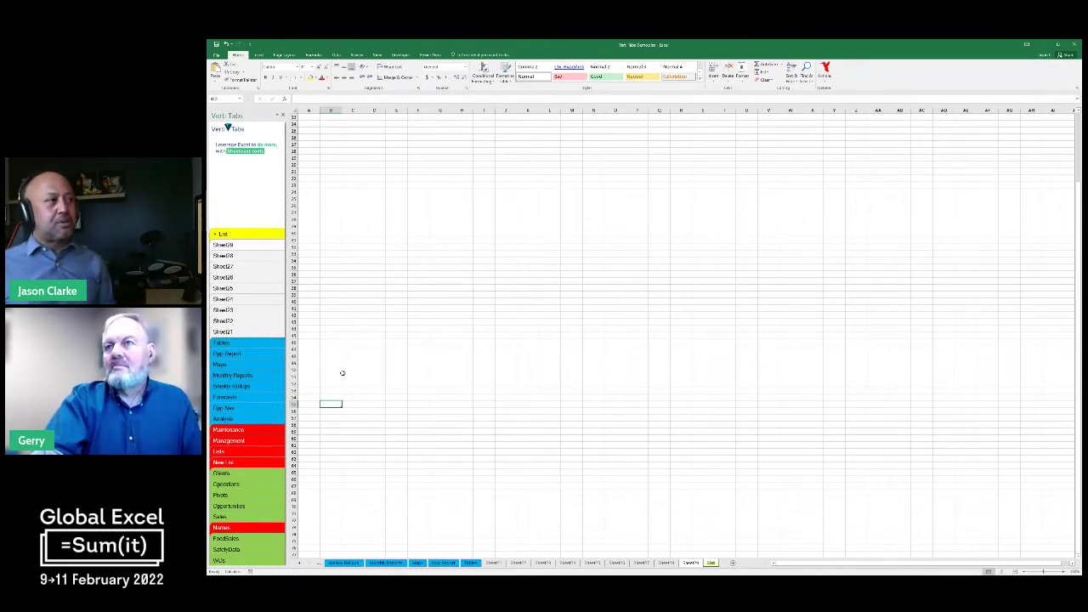
View the Tables sheet and then the Maintenance sheet from the docked Verti Tabs list
{"action": "left_click", "coordinate": [226, 342]}
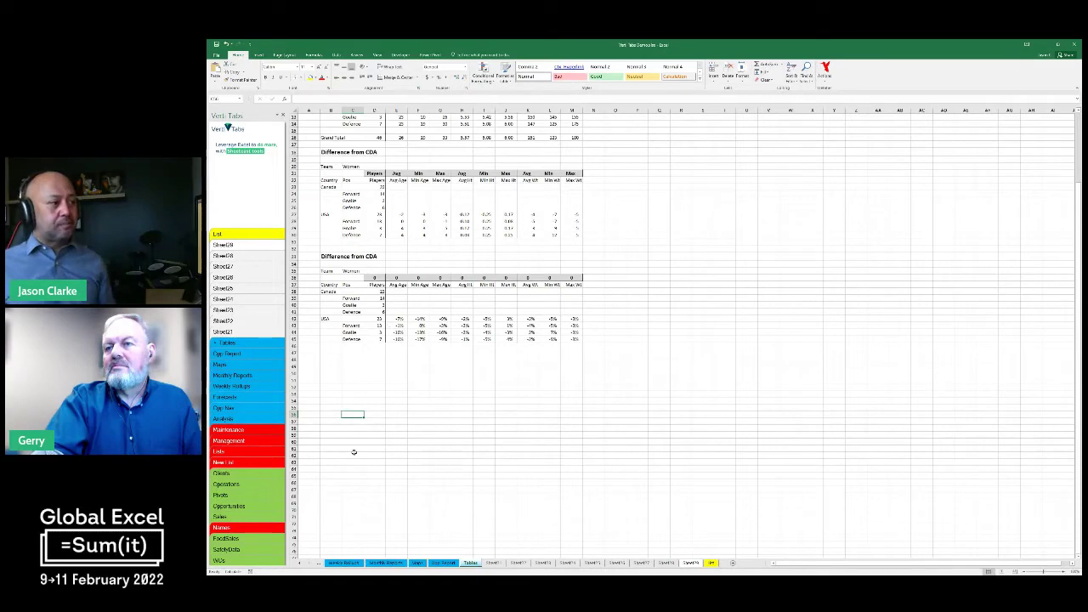
{"action": "left_click", "coordinate": [231, 430]}
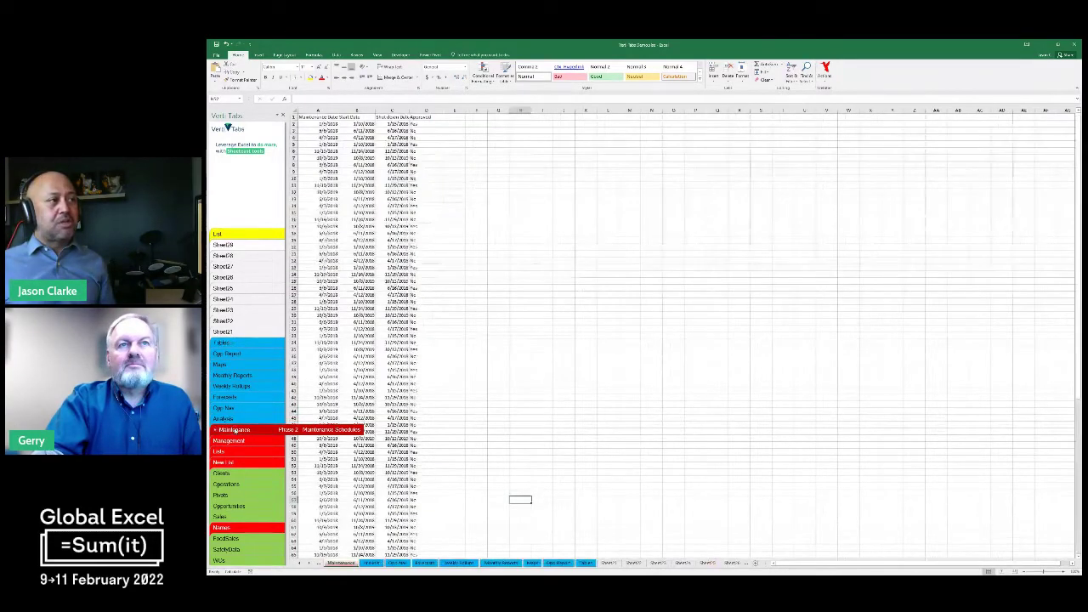
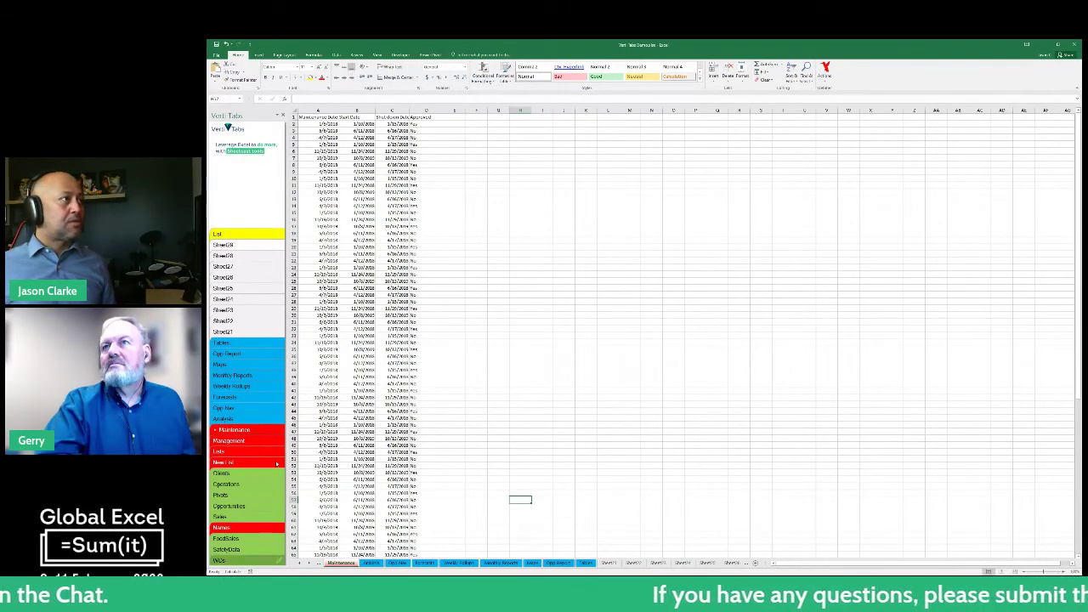
With the Verti Tabs list undocked, go from the WOs sheet through the horizontal sheet tabs to the List sheet
{"action": "left_click", "coordinate": [276, 463]}
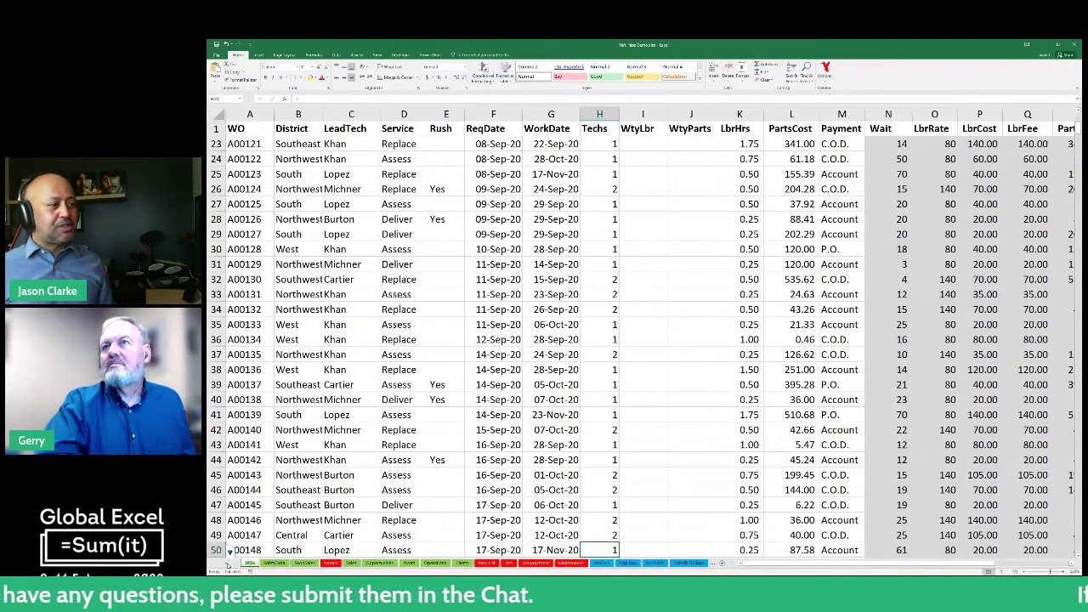
{"action": "left_click", "coordinate": [228, 564]}
{"action": "left_click", "coordinate": [228, 564]}
{"action": "left_click", "coordinate": [227, 564]}
{"action": "left_click", "coordinate": [228, 564]}
{"action": "left_click", "coordinate": [228, 564]}
{"action": "left_click", "coordinate": [227, 565]}
{"action": "left_click", "coordinate": [228, 564]}
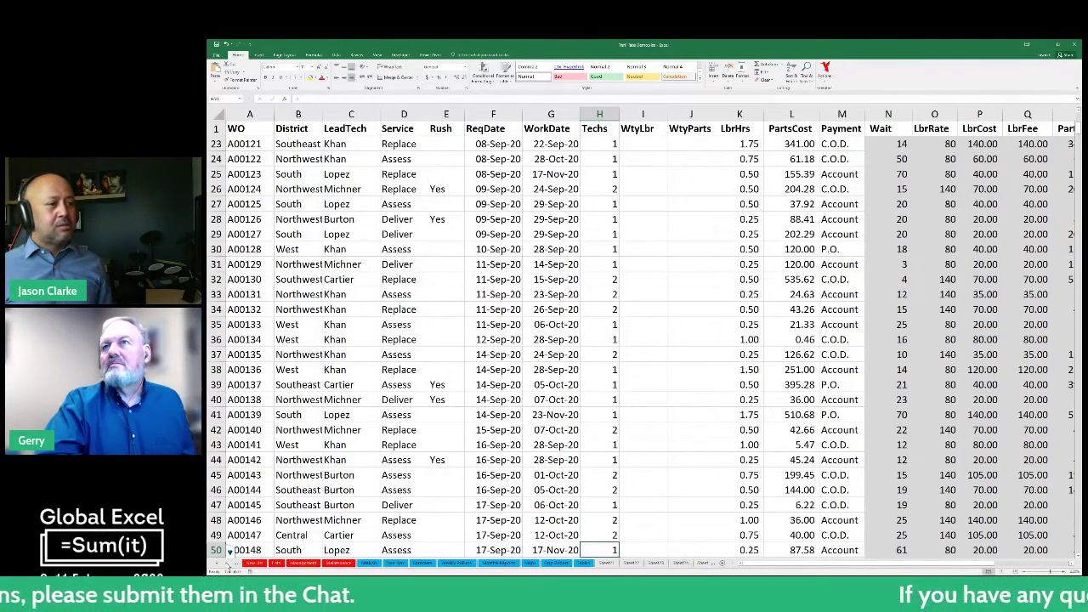
{"action": "left_click", "coordinate": [228, 564]}
{"action": "left_click", "coordinate": [228, 565]}
{"action": "left_click", "coordinate": [228, 564]}
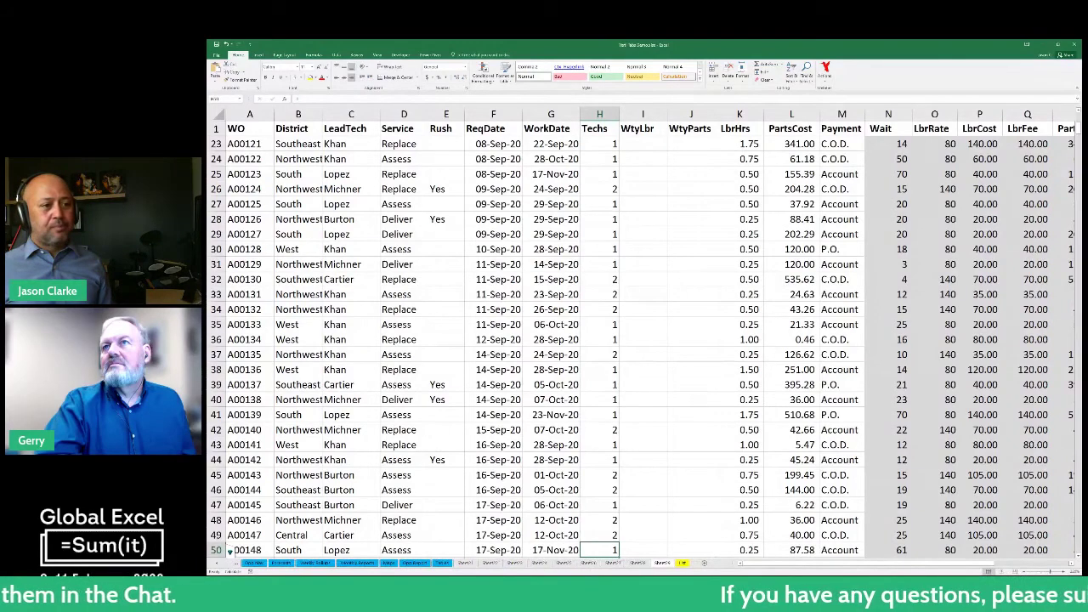
{"action": "left_click", "coordinate": [682, 563]}
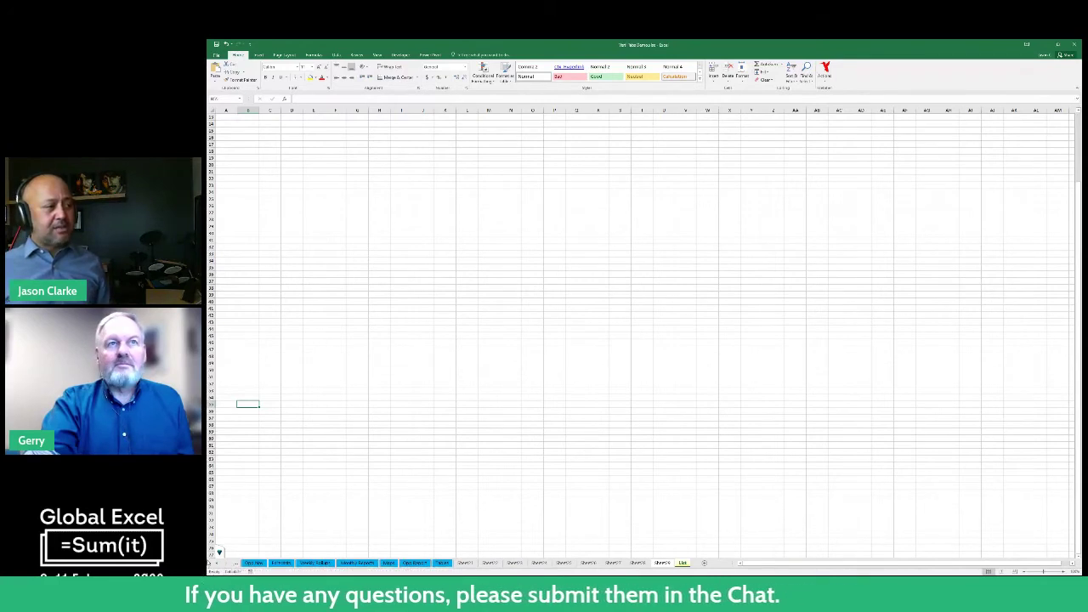
Use the pop-up Verti Tabs list to return to the WOs sheet and then open the List 2 sheet
{"action": "left_click", "coordinate": [218, 553]}
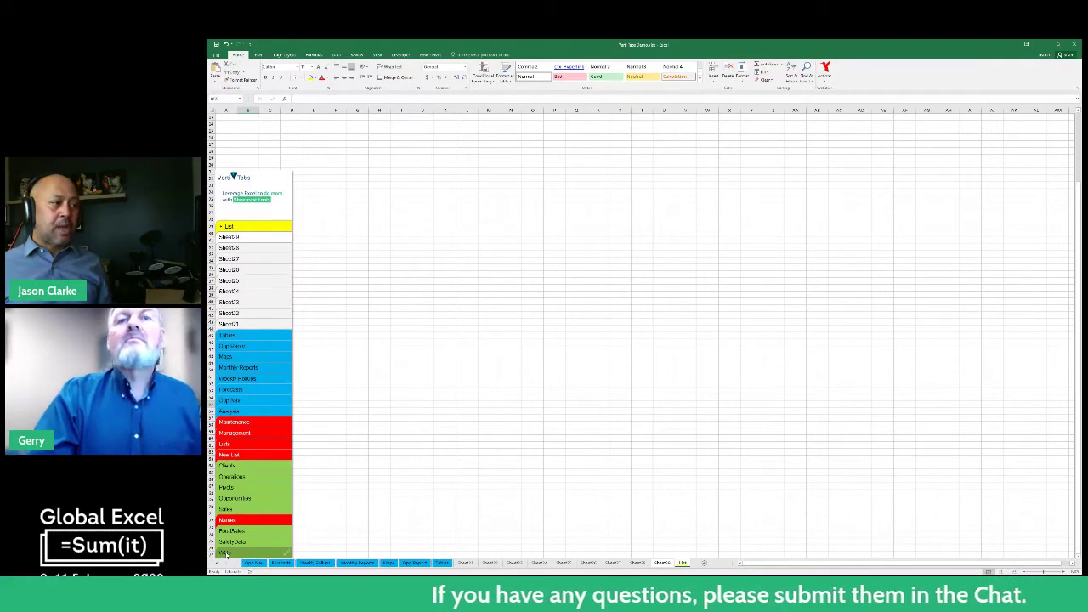
{"action": "left_click", "coordinate": [224, 553]}
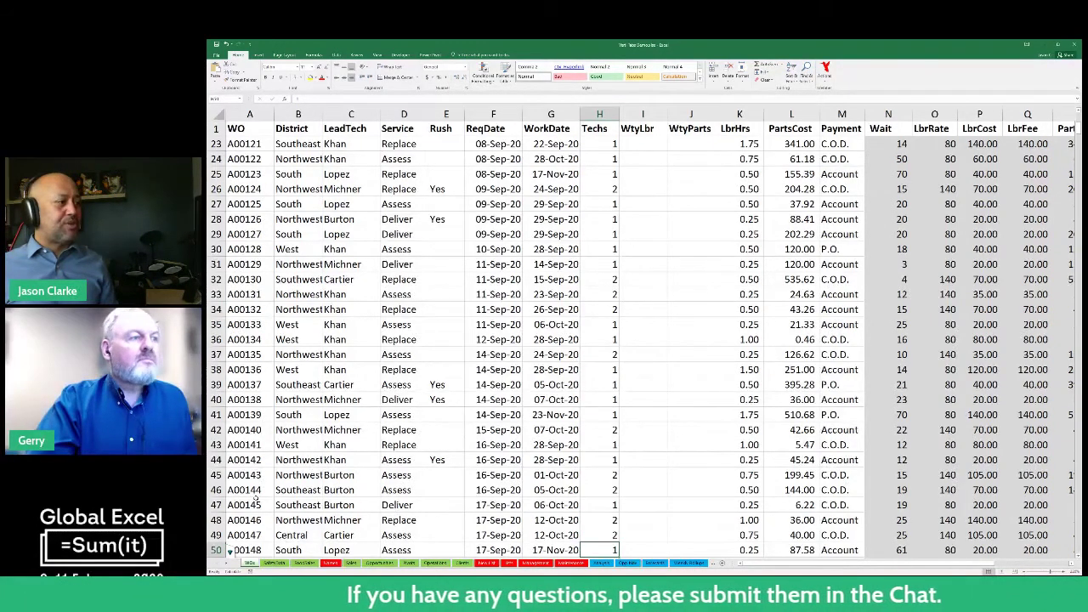
{"action": "left_click", "coordinate": [231, 553]}
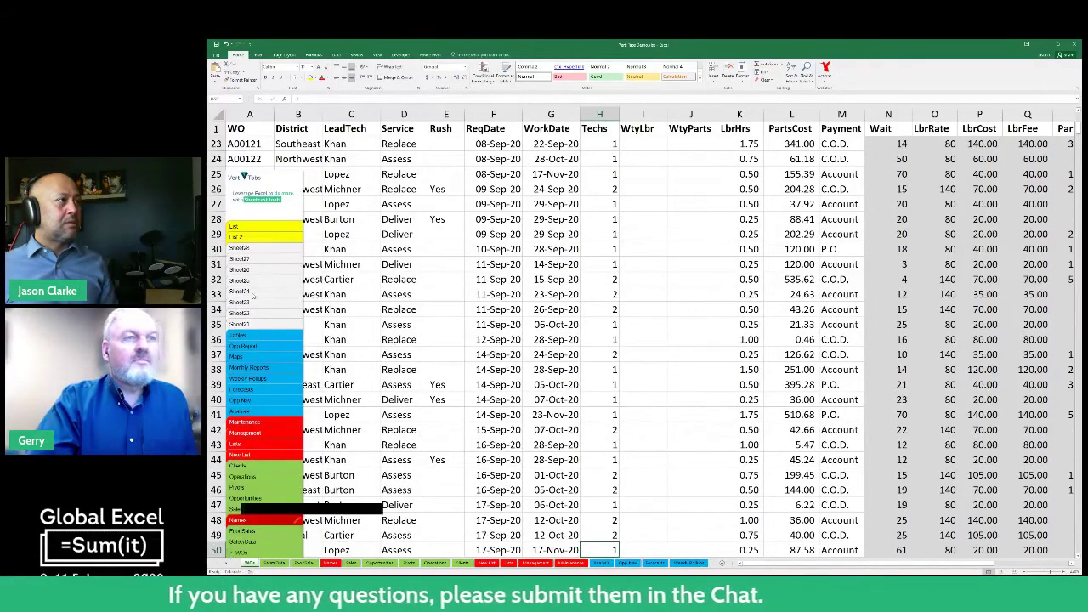
{"action": "key", "text": "Escape"}
{"action": "left_click", "coordinate": [231, 553]}
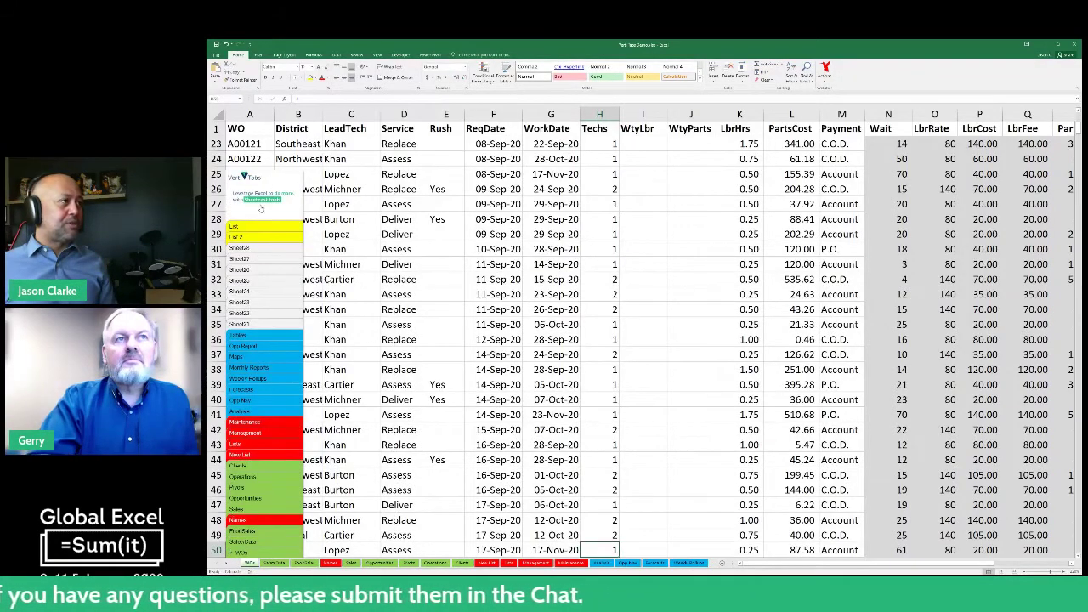
{"action": "left_click", "coordinate": [245, 237]}
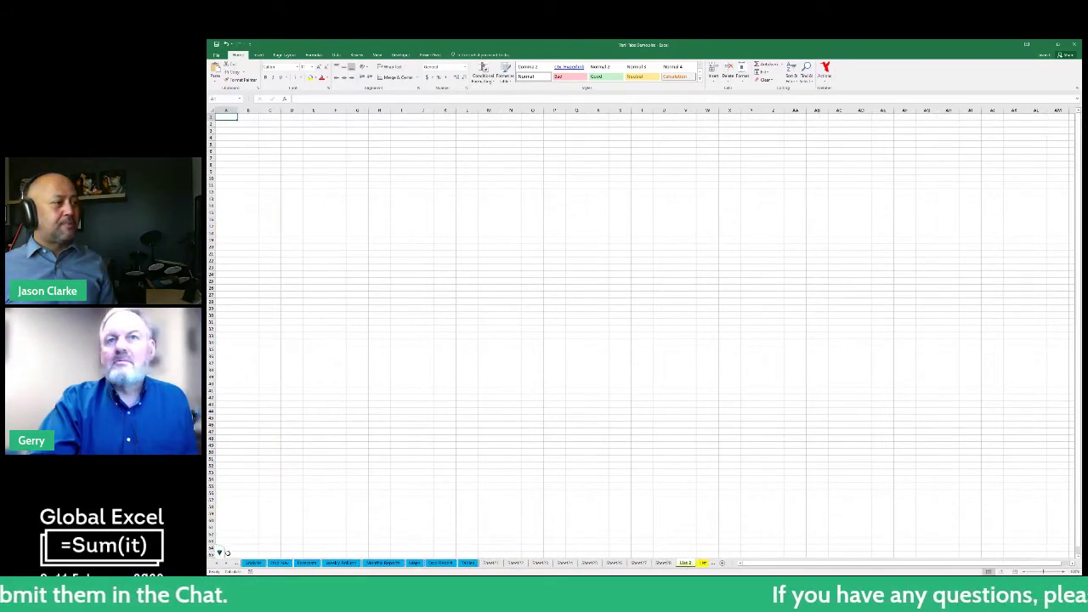
Dock the Verti Tabs list beside the List 2 worksheet
{"action": "left_click", "coordinate": [227, 553]}
{"action": "left_click", "coordinate": [268, 177]}
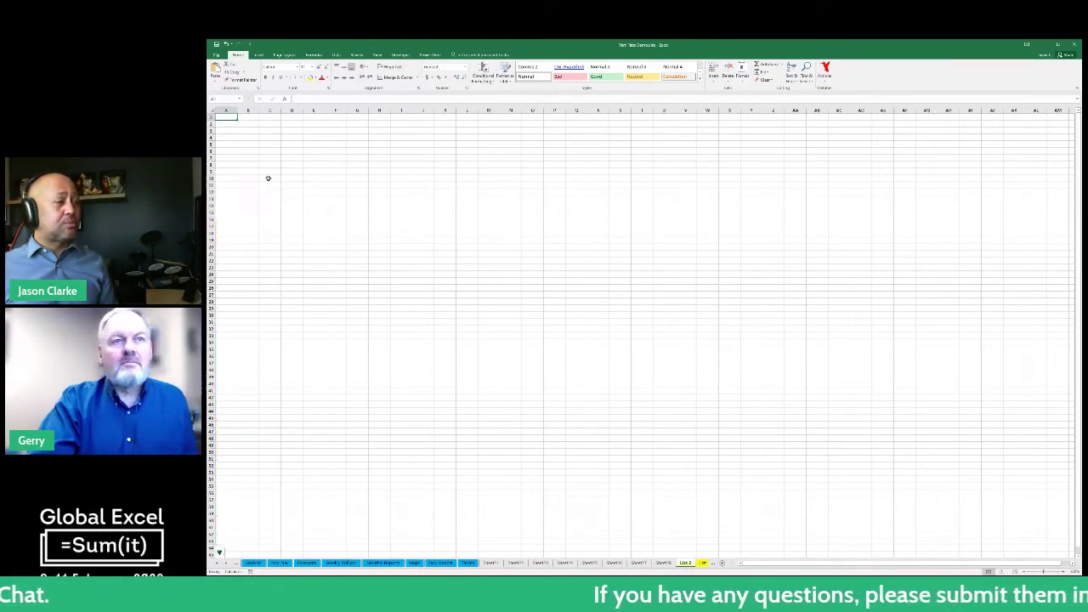
{"action": "left_click", "coordinate": [219, 550]}
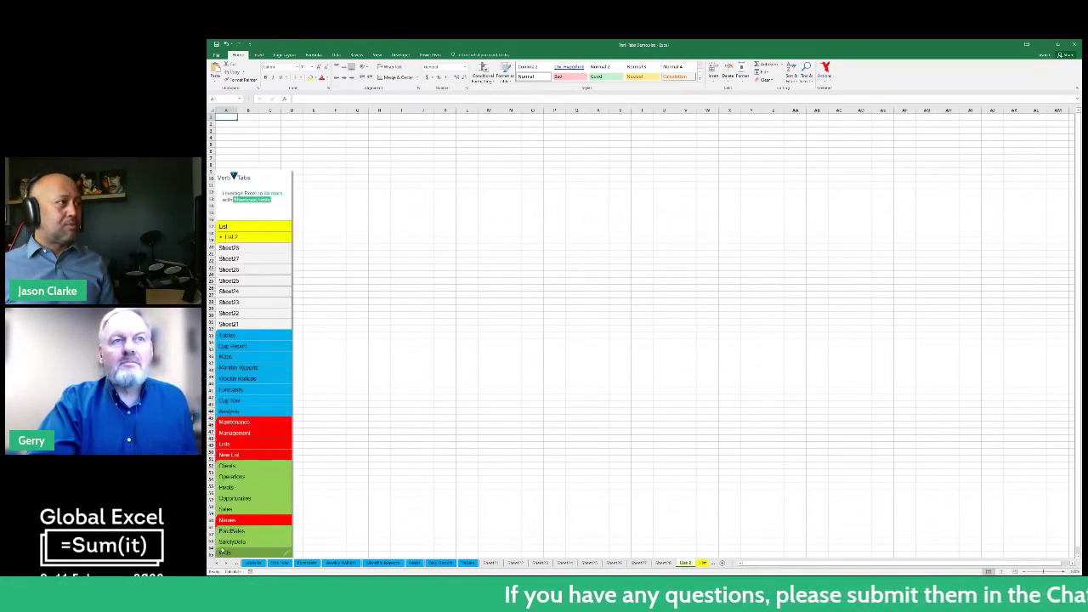
{"action": "left_click", "coordinate": [275, 176]}
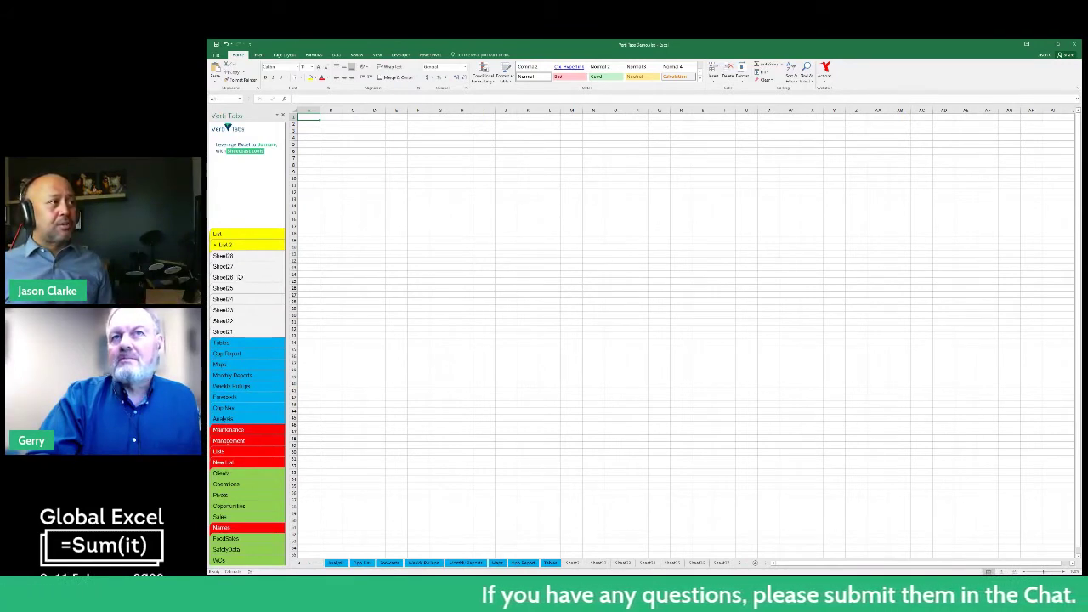
Browse the Forecasts, Tables and Maintenance sheets in turn from the docked Verti Tabs list
{"action": "left_click", "coordinate": [245, 396]}
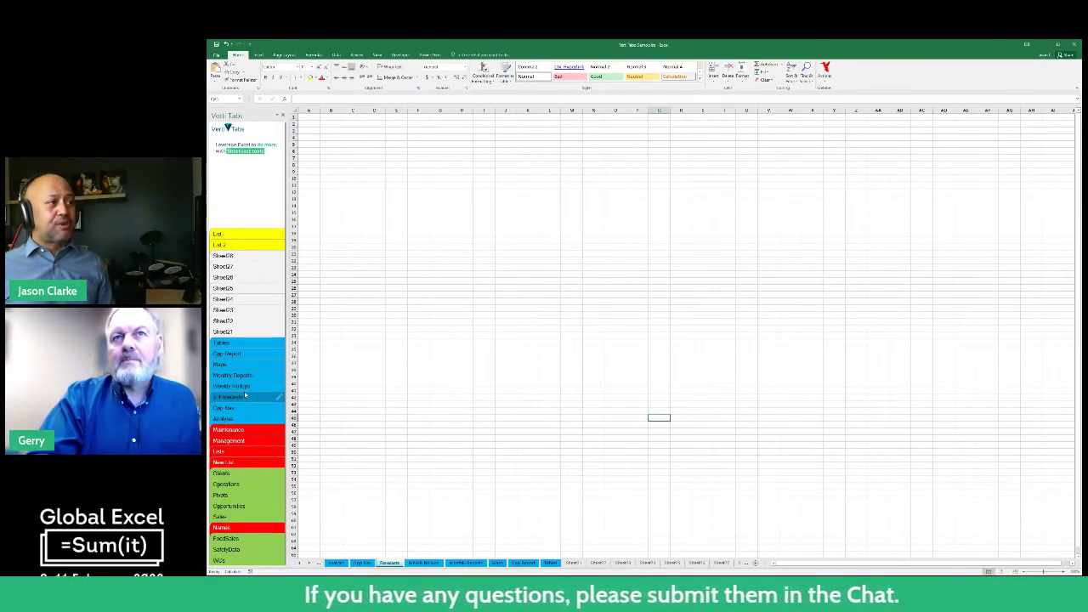
{"action": "left_click", "coordinate": [245, 341]}
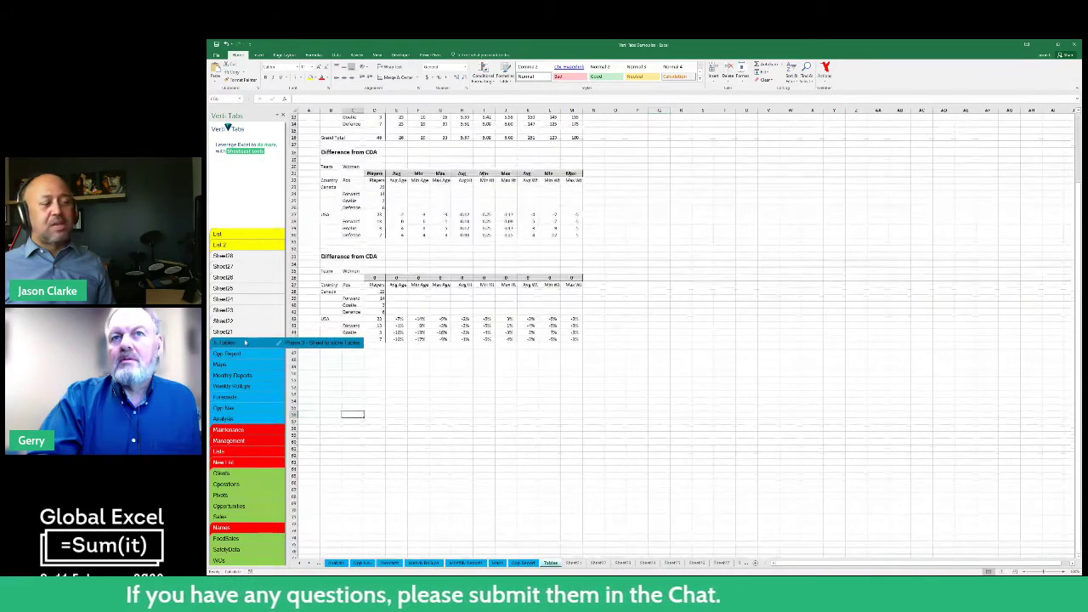
{"action": "left_click", "coordinate": [245, 435]}
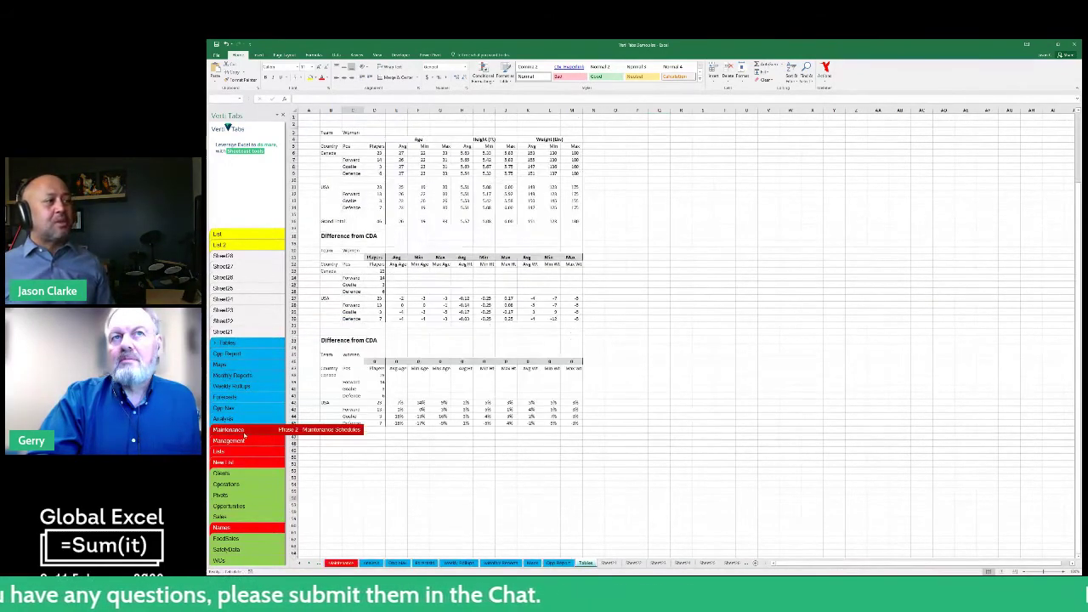
Open the Names sheet and then the SafetyData sheet from the docked Verti Tabs list
{"action": "left_click", "coordinate": [236, 528]}
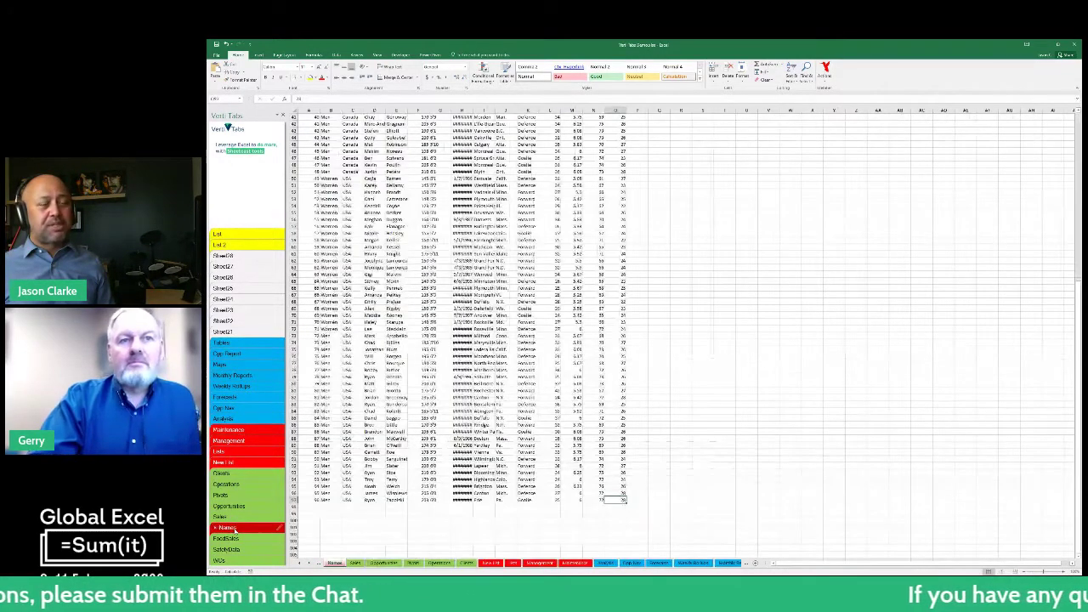
{"action": "left_click", "coordinate": [229, 549]}
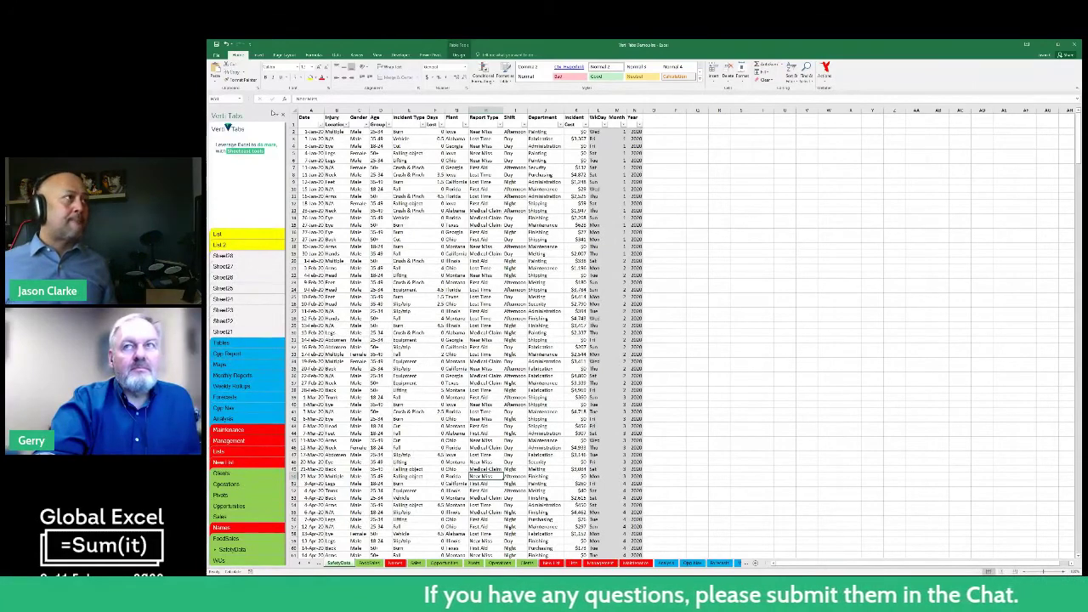
Undock the Verti Tabs list and use its pop-up version to open the Names sheet
{"action": "left_click", "coordinate": [282, 115]}
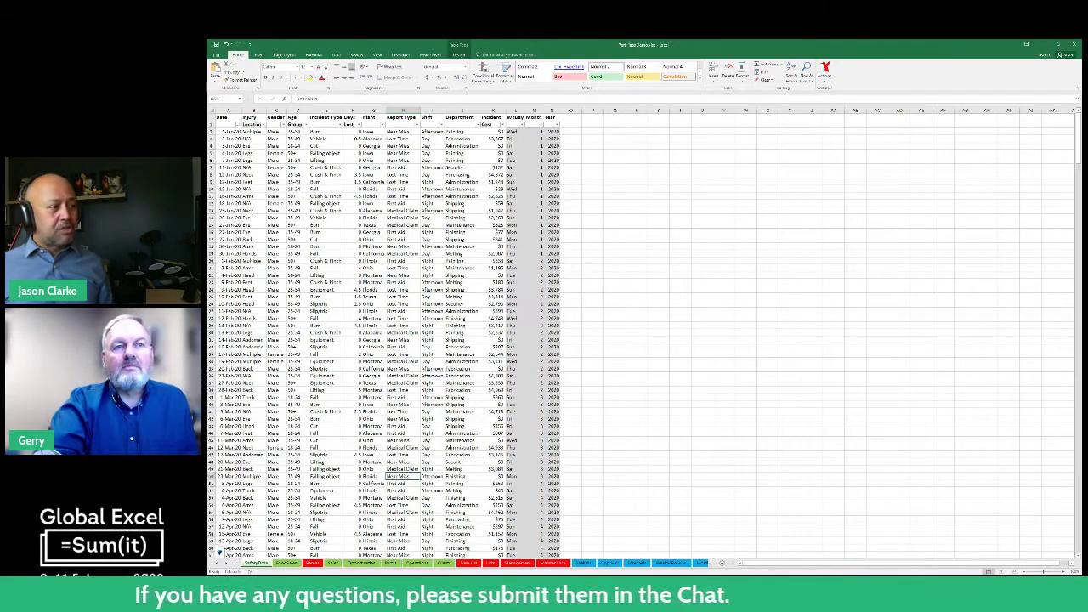
{"action": "scroll", "coordinate": [267, 516], "scroll_direction": "down", "scroll_amount": 7}
{"action": "left_click", "coordinate": [219, 553]}
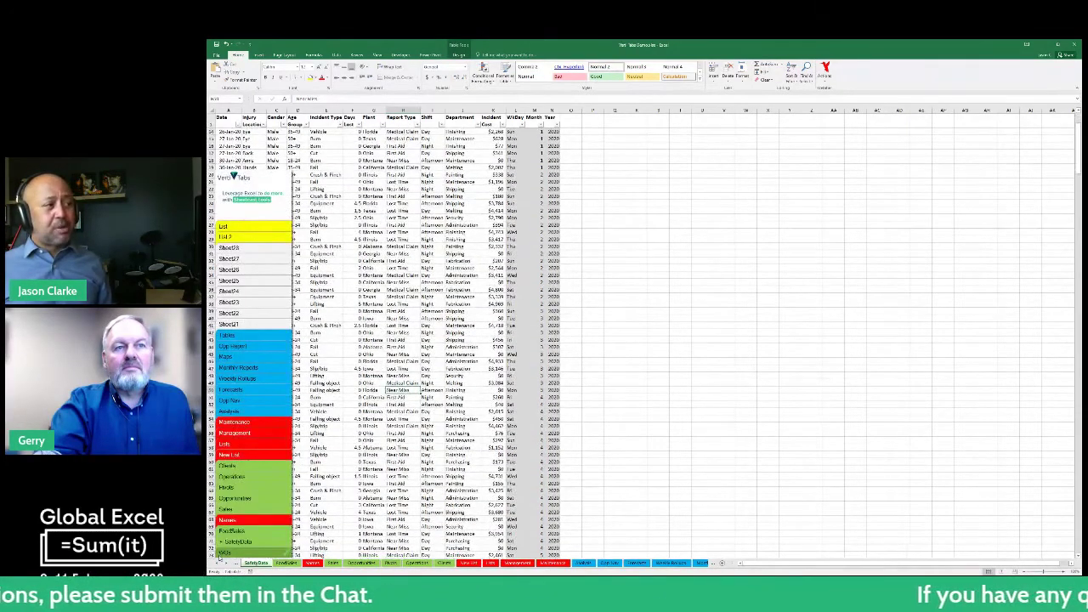
{"action": "left_click", "coordinate": [227, 519]}
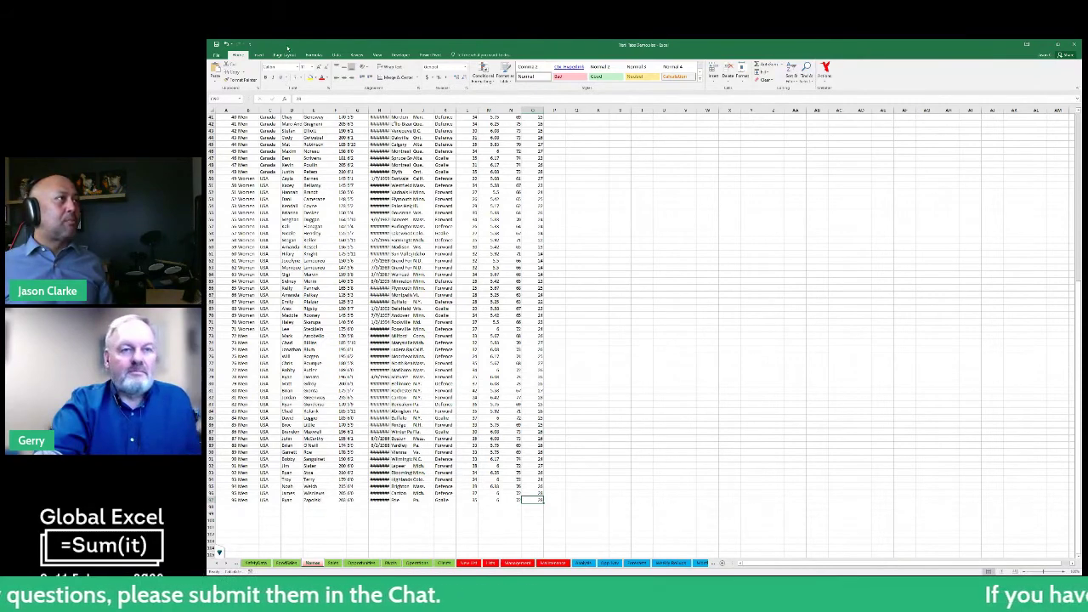
{"action": "key", "text": "alt+Tab"}
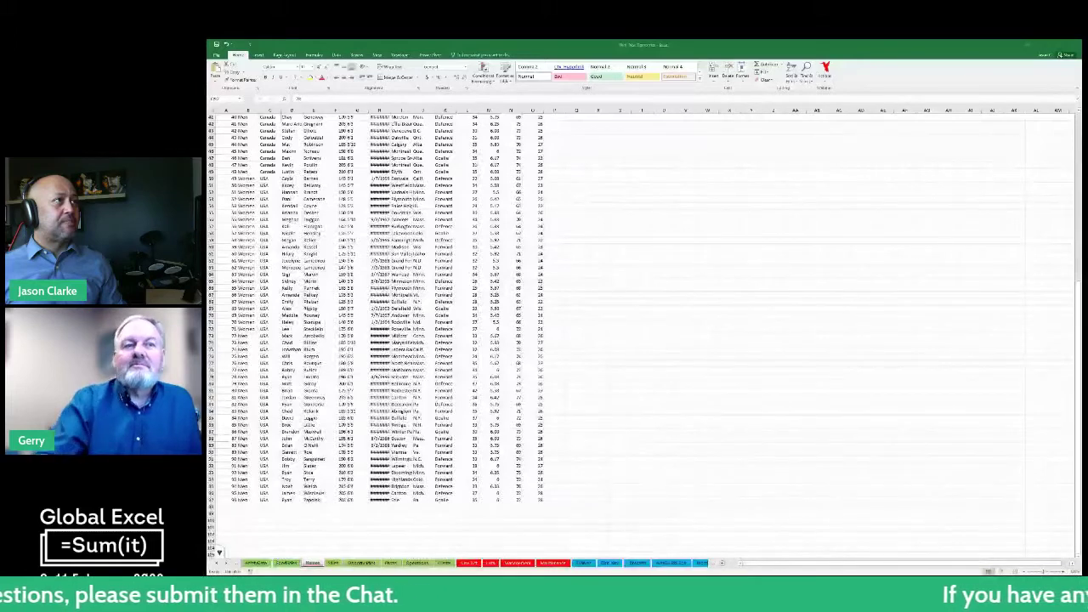
Set the Verti Tabs list font to a smaller size and display the pop-up list again to check it
{"action": "left_click", "coordinate": [221, 554]}
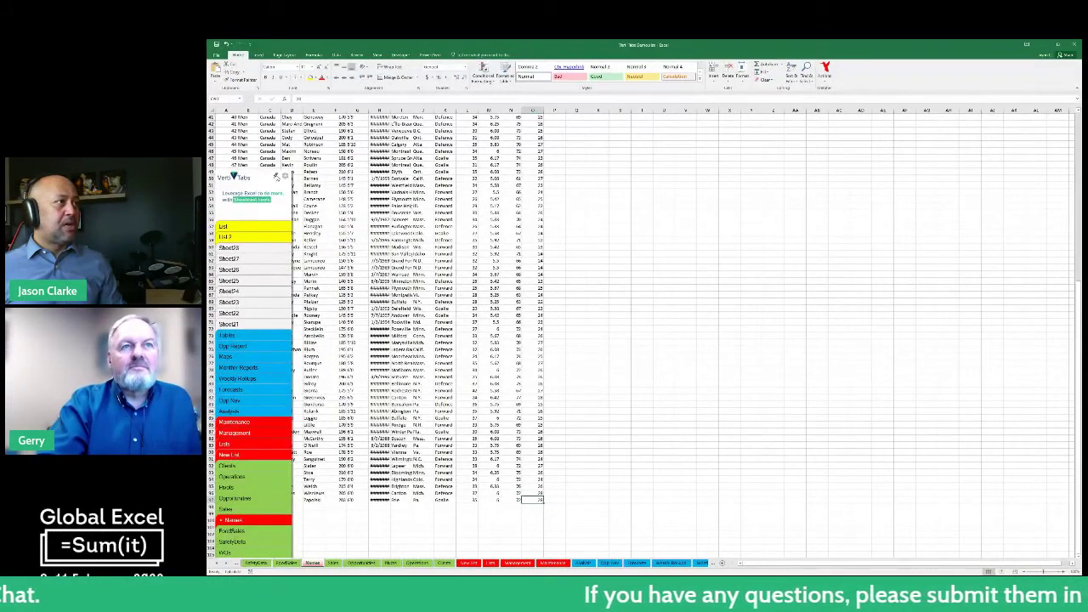
{"action": "left_click", "coordinate": [285, 176]}
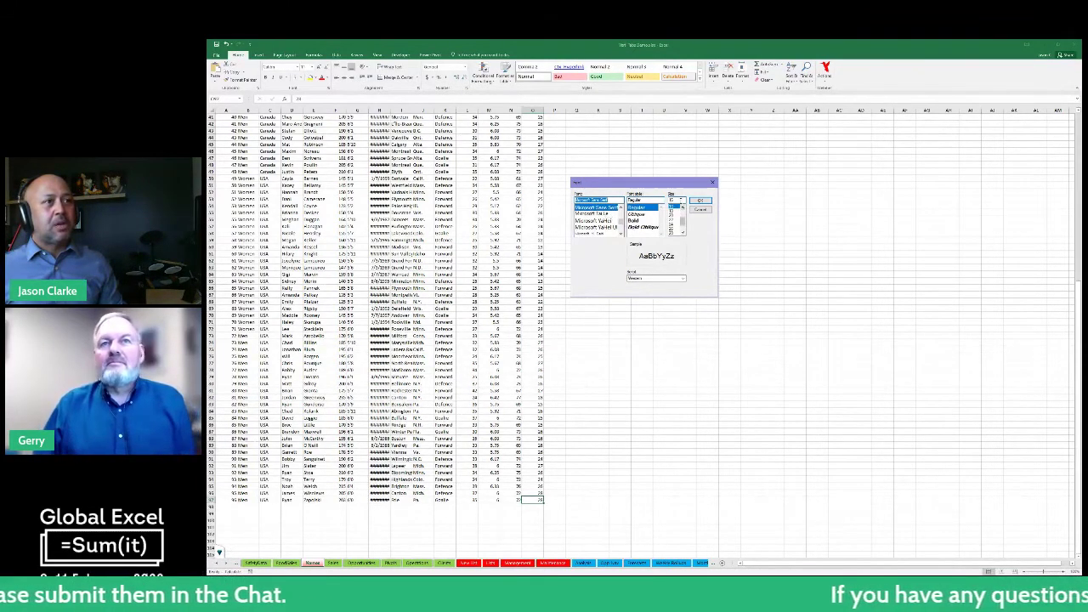
{"action": "left_click_drag", "start_coordinate": [682, 222], "coordinate": [684, 218]}
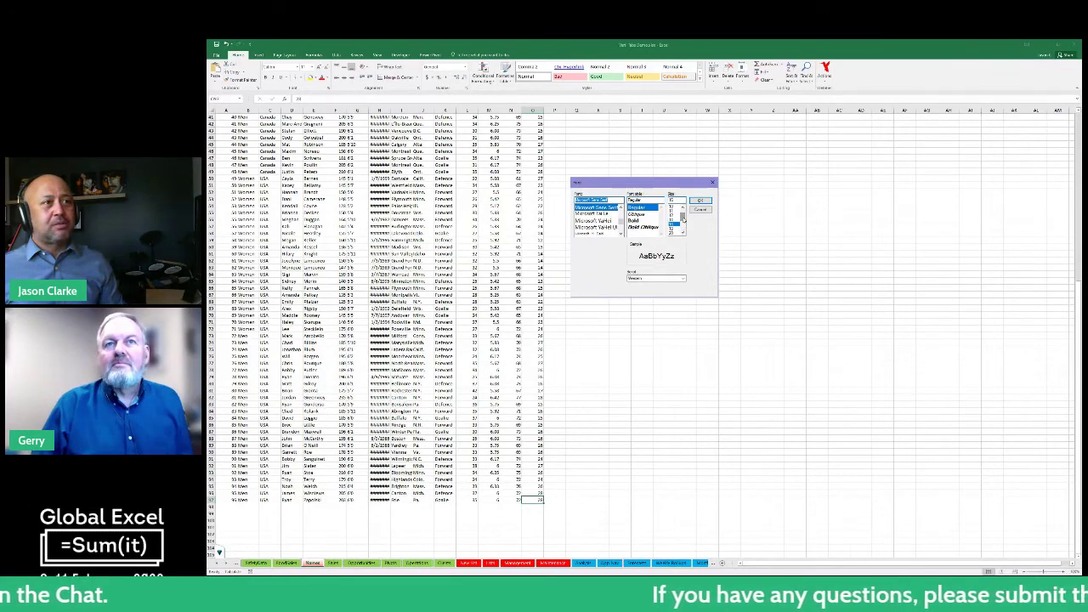
{"action": "left_click", "coordinate": [676, 206]}
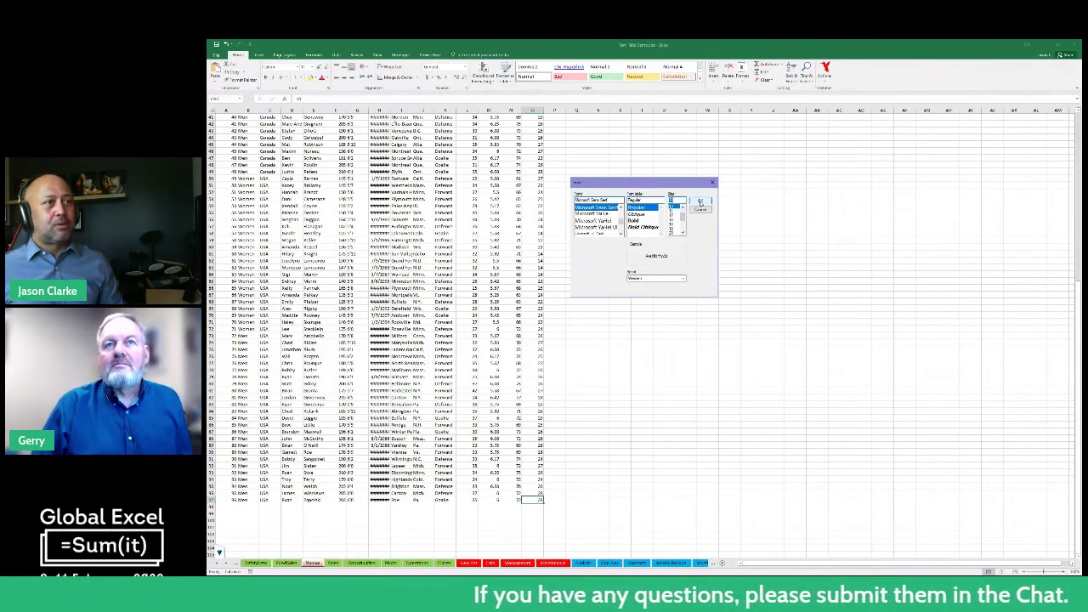
{"action": "left_click", "coordinate": [699, 202]}
{"action": "right_click", "coordinate": [219, 552]}
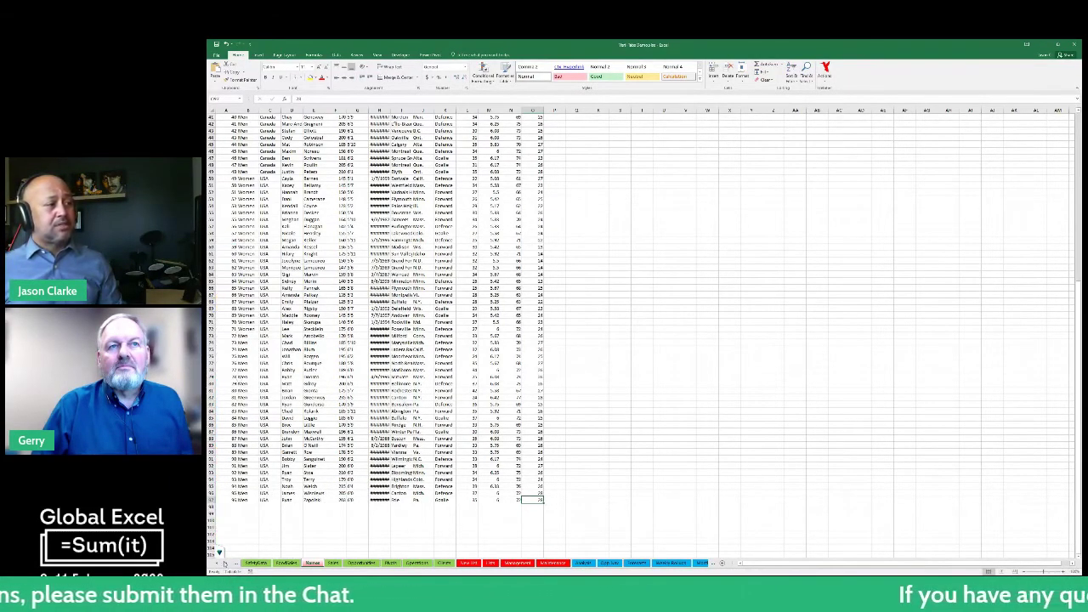
{"action": "left_click", "coordinate": [219, 553]}
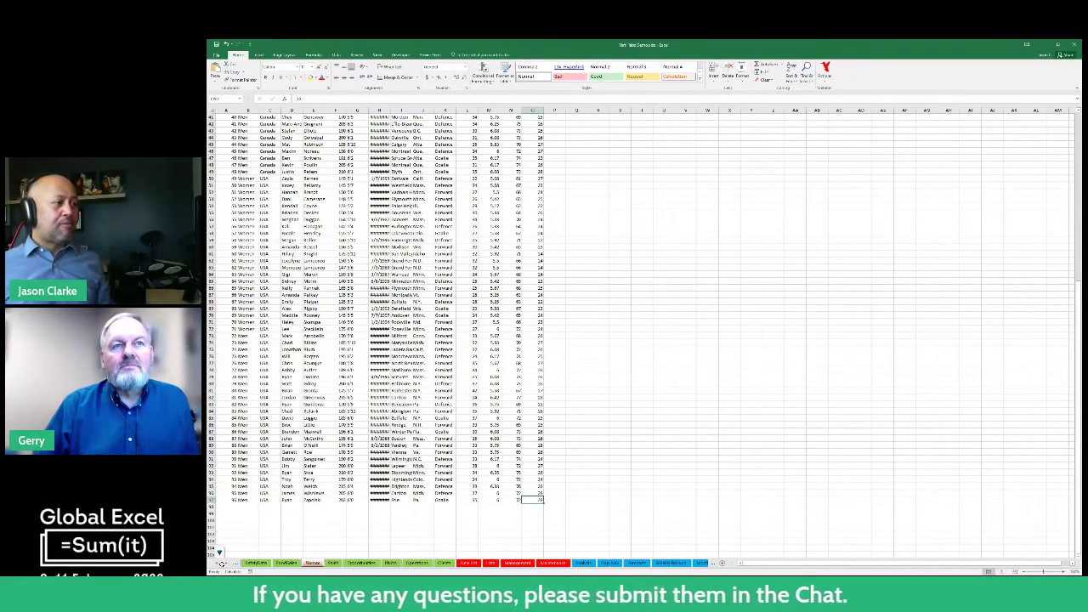
{"action": "mouse_move", "coordinate": [220, 554]}
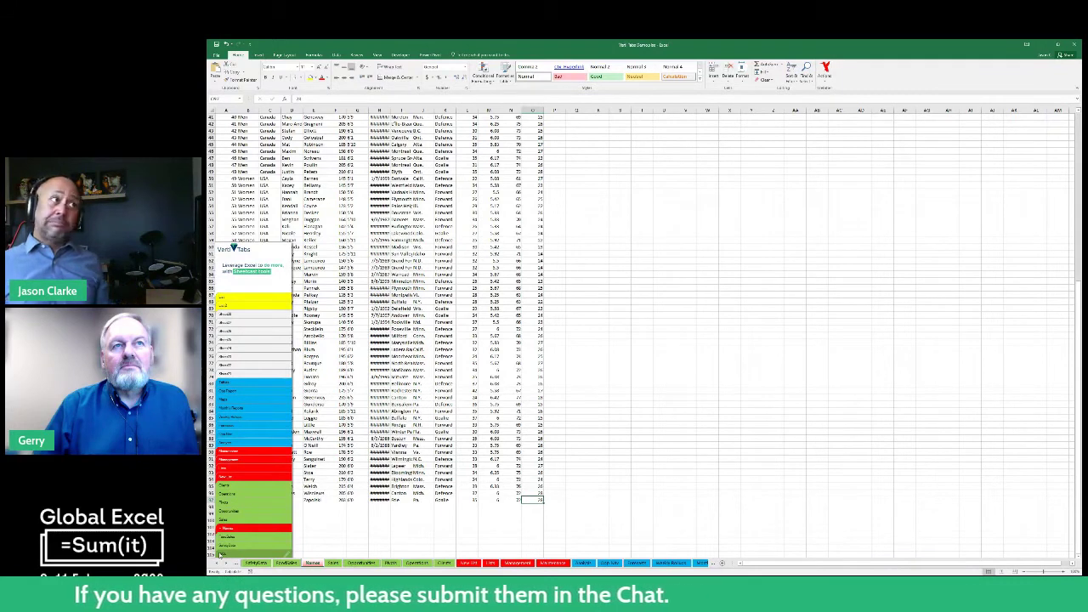
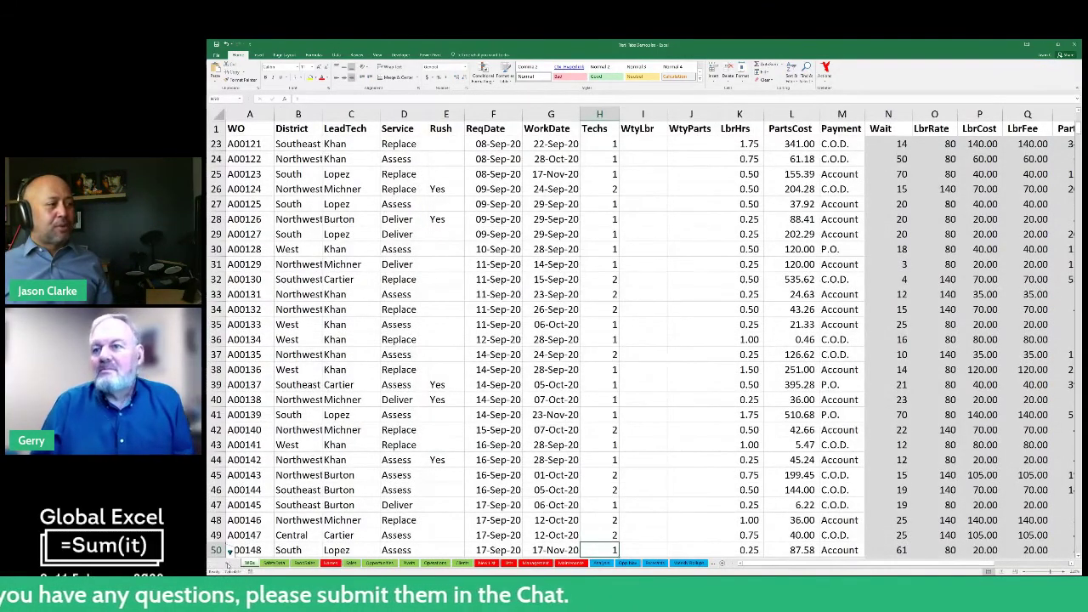
Look through the horizontal sheet tabs from WOs to the List tab at the far end
{"action": "left_click", "coordinate": [227, 565]}
{"action": "left_click", "coordinate": [227, 565]}
{"action": "left_click", "coordinate": [227, 565]}
{"action": "left_click", "coordinate": [227, 564]}
{"action": "left_click", "coordinate": [227, 564]}
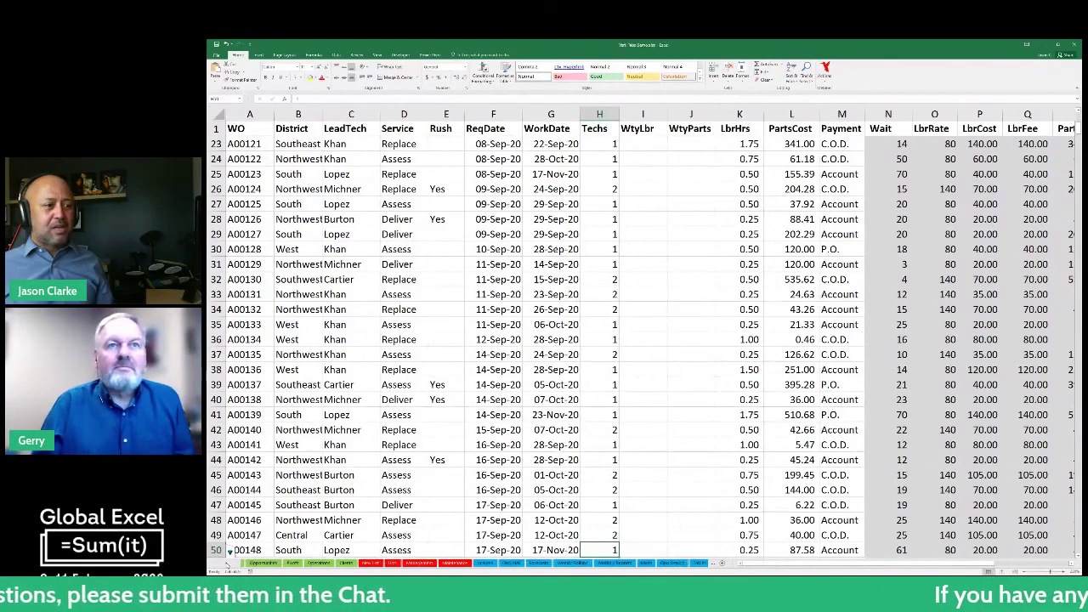
{"action": "left_click", "coordinate": [227, 565]}
{"action": "left_click", "coordinate": [227, 565]}
{"action": "left_click", "coordinate": [227, 564]}
{"action": "left_click", "coordinate": [227, 565]}
{"action": "left_click", "coordinate": [227, 565]}
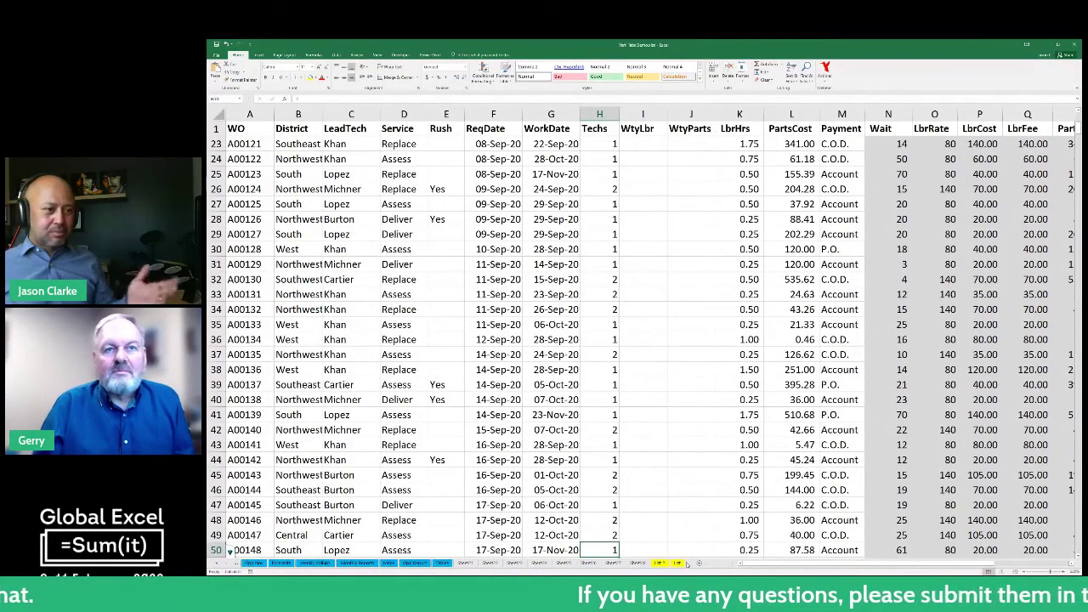
Go back through the horizontal sheet tabs to the WOs tab at the start of the workbook
{"action": "left_click", "coordinate": [218, 564]}
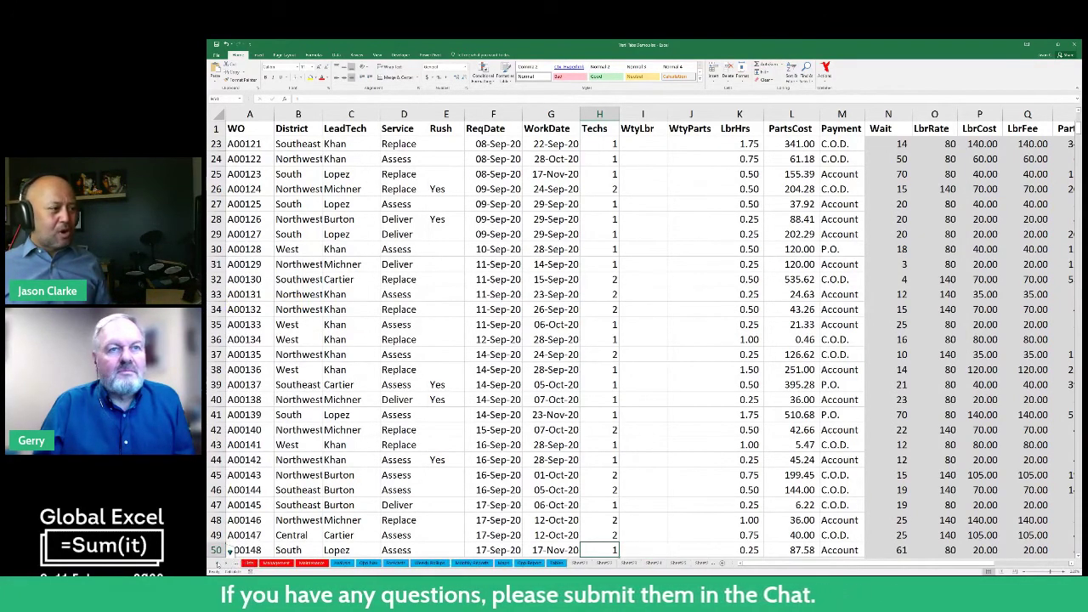
{"action": "left_click", "coordinate": [218, 565]}
{"action": "left_click", "coordinate": [218, 565]}
{"action": "left_click", "coordinate": [217, 565]}
{"action": "left_click", "coordinate": [218, 564]}
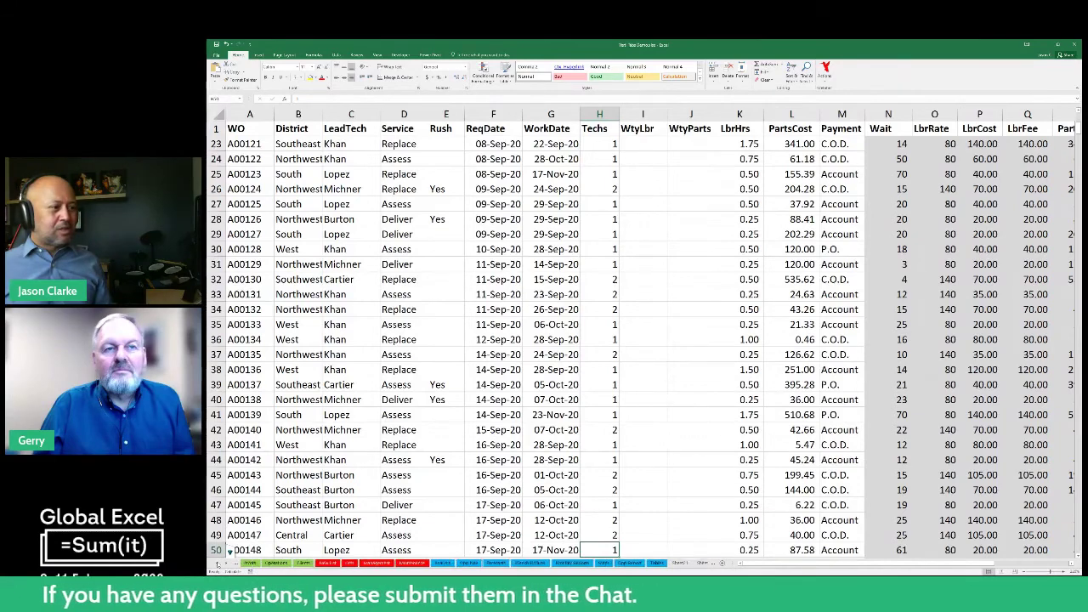
{"action": "left_click", "coordinate": [217, 565]}
{"action": "left_click", "coordinate": [217, 565]}
{"action": "left_click", "coordinate": [218, 564]}
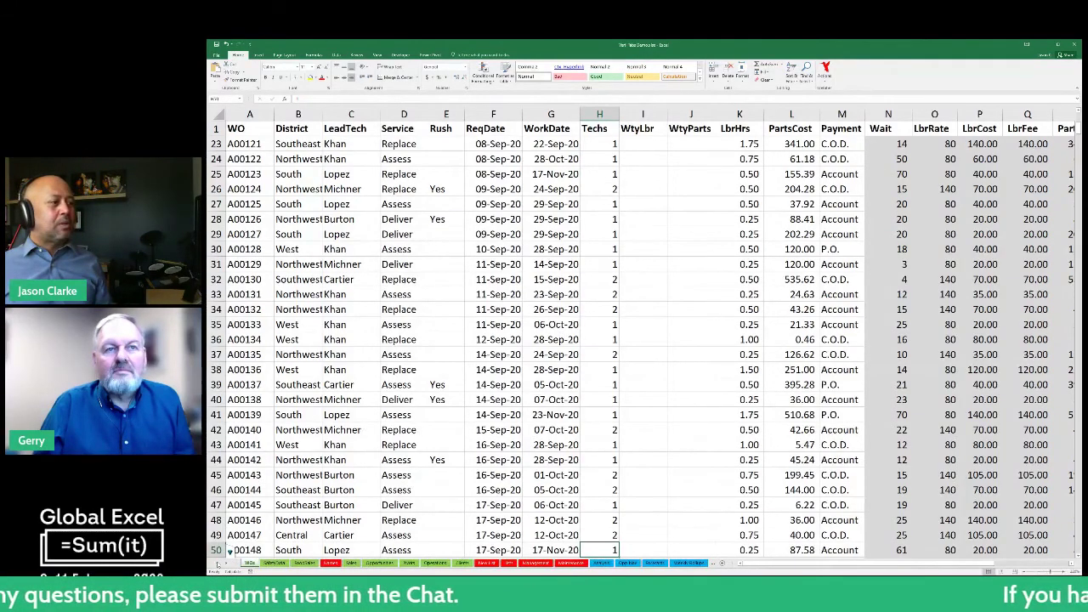
Run through the horizontal sheet tabs once more from WOs to the last tabs, List 2 and List
{"action": "left_click", "coordinate": [226, 565]}
{"action": "left_click", "coordinate": [226, 565]}
{"action": "left_click", "coordinate": [227, 565]}
{"action": "left_click", "coordinate": [226, 564]}
{"action": "left_click", "coordinate": [226, 564]}
{"action": "left_click", "coordinate": [226, 564]}
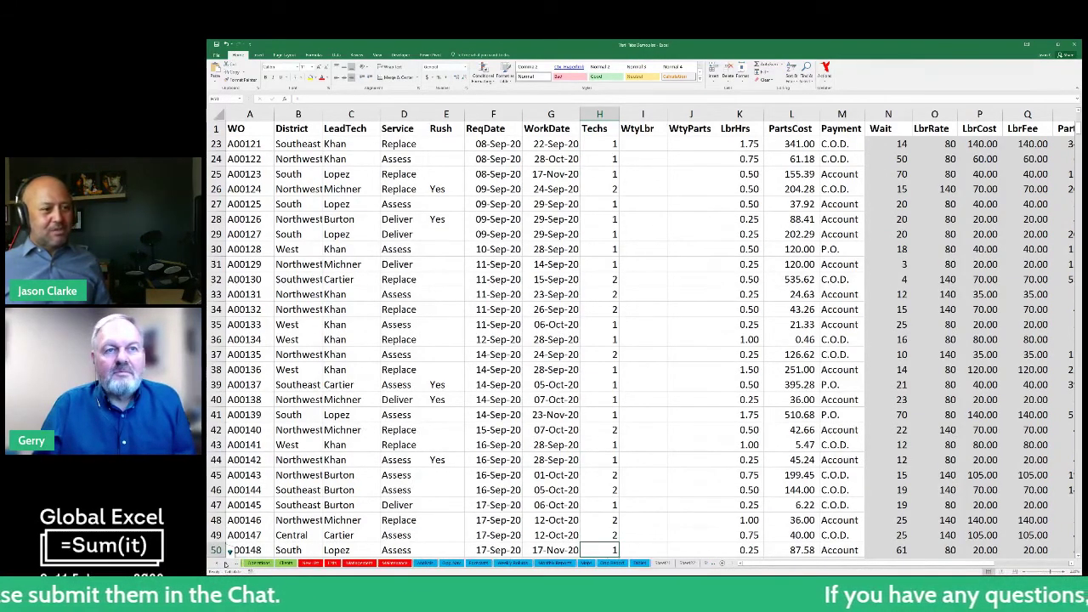
{"action": "left_click", "coordinate": [226, 564]}
{"action": "left_click", "coordinate": [226, 565]}
{"action": "left_click", "coordinate": [226, 565]}
{"action": "left_click", "coordinate": [226, 564]}
{"action": "left_click", "coordinate": [226, 564]}
{"action": "left_click", "coordinate": [226, 564]}
{"action": "left_click", "coordinate": [226, 565]}
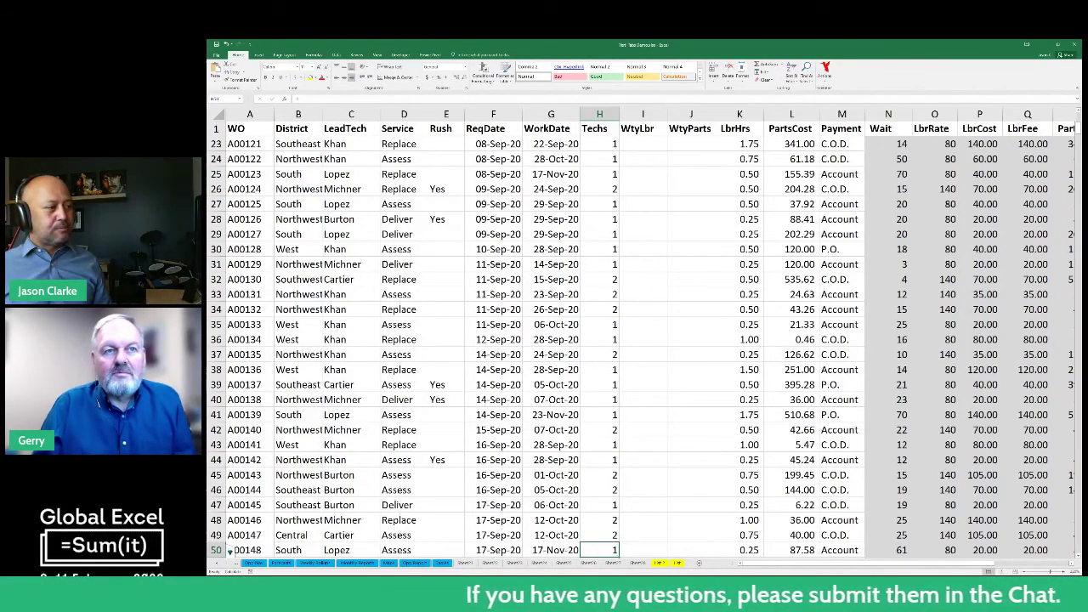
Set the Verti Tabs list font to a larger size and display the pop-up list again
{"action": "right_click", "coordinate": [228, 561]}
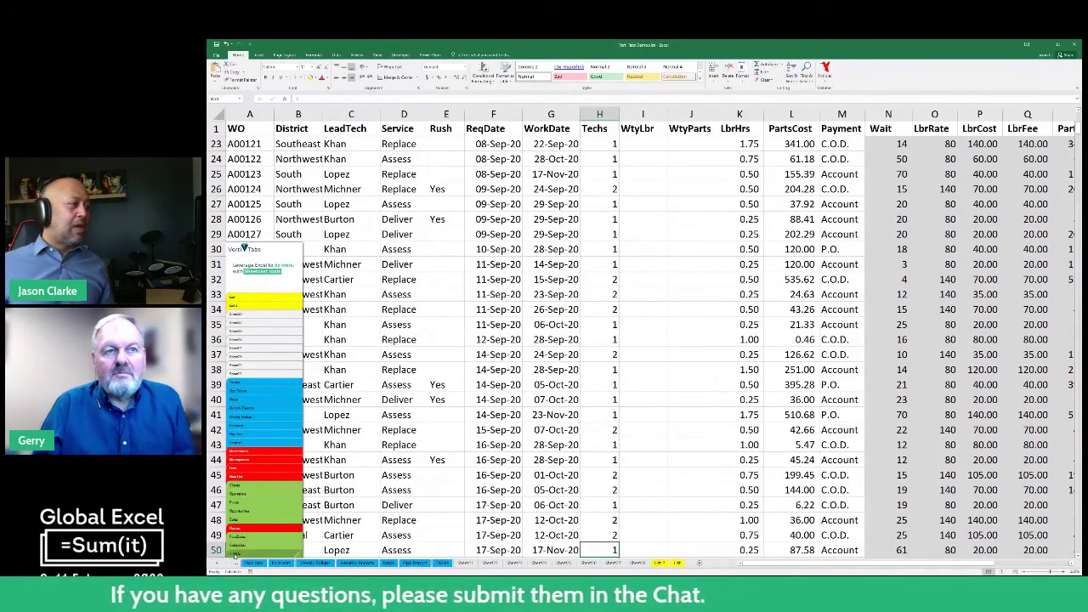
{"action": "mouse_move", "coordinate": [295, 248]}
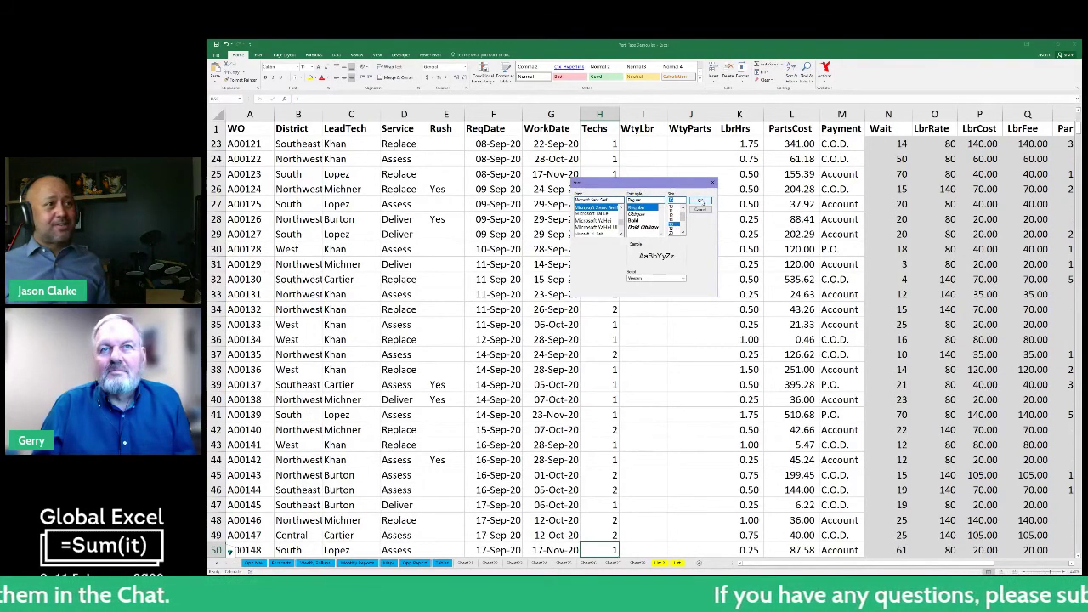
{"action": "left_click", "coordinate": [699, 202]}
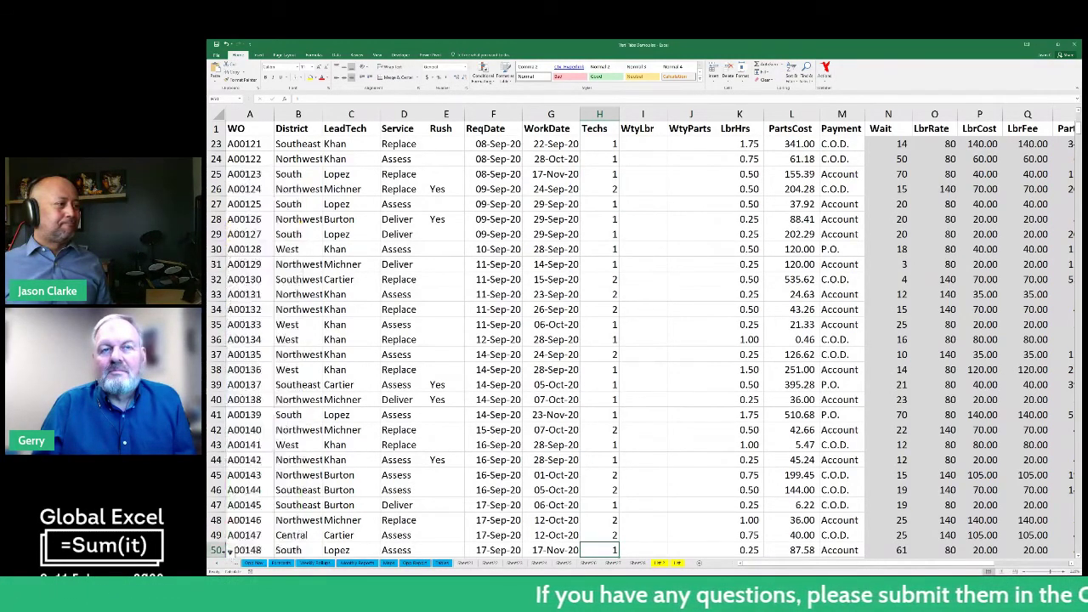
{"action": "mouse_move", "coordinate": [233, 555]}
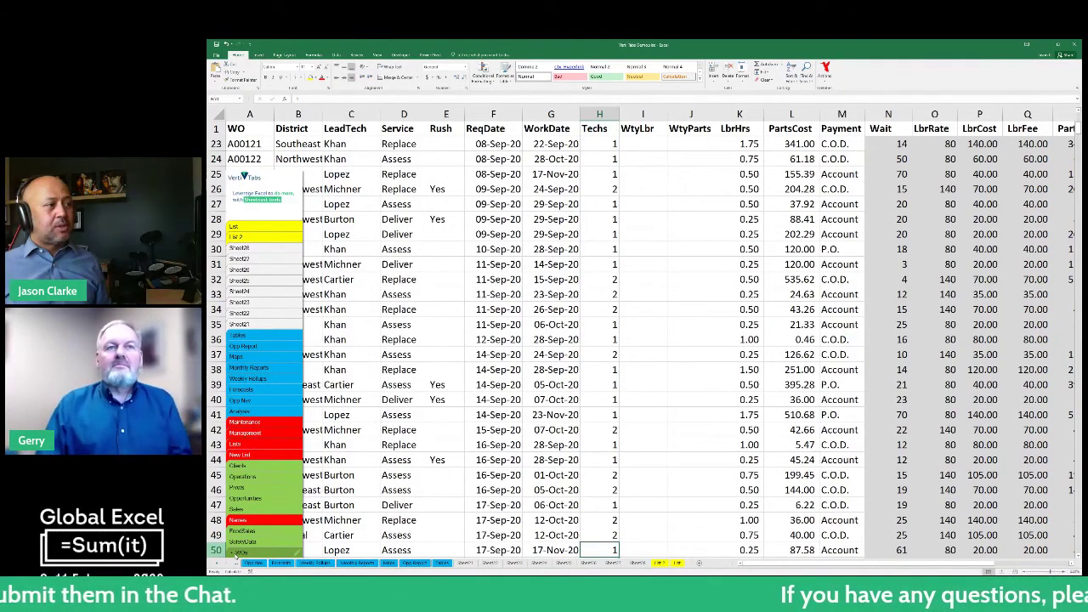
Open the Maintenance sheet and then the Tables sheet from the pop-up Verti Tabs list
{"action": "left_click", "coordinate": [245, 423]}
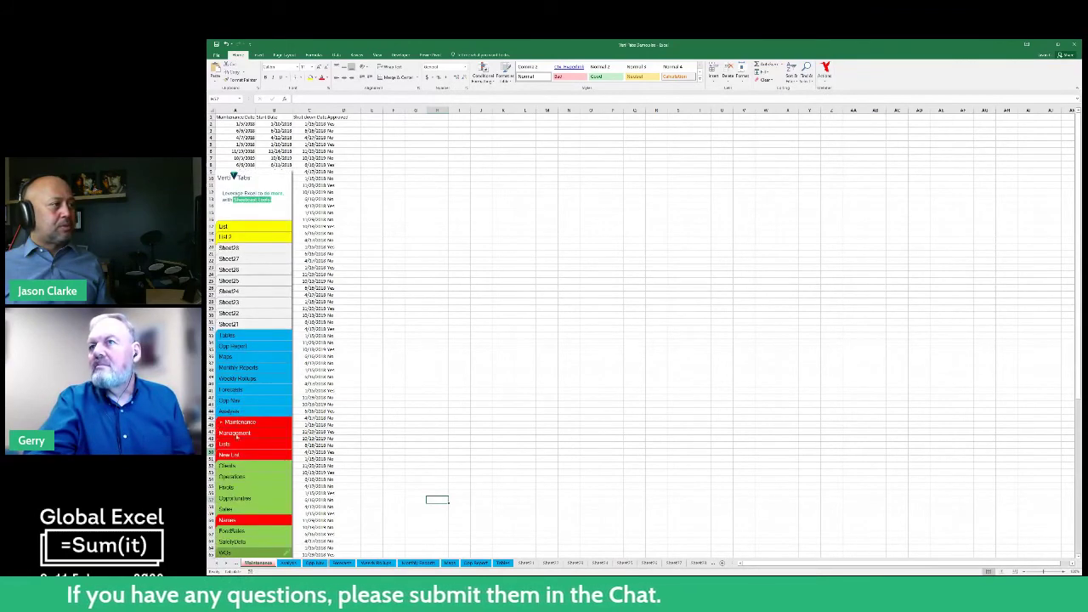
{"action": "left_click", "coordinate": [230, 335]}
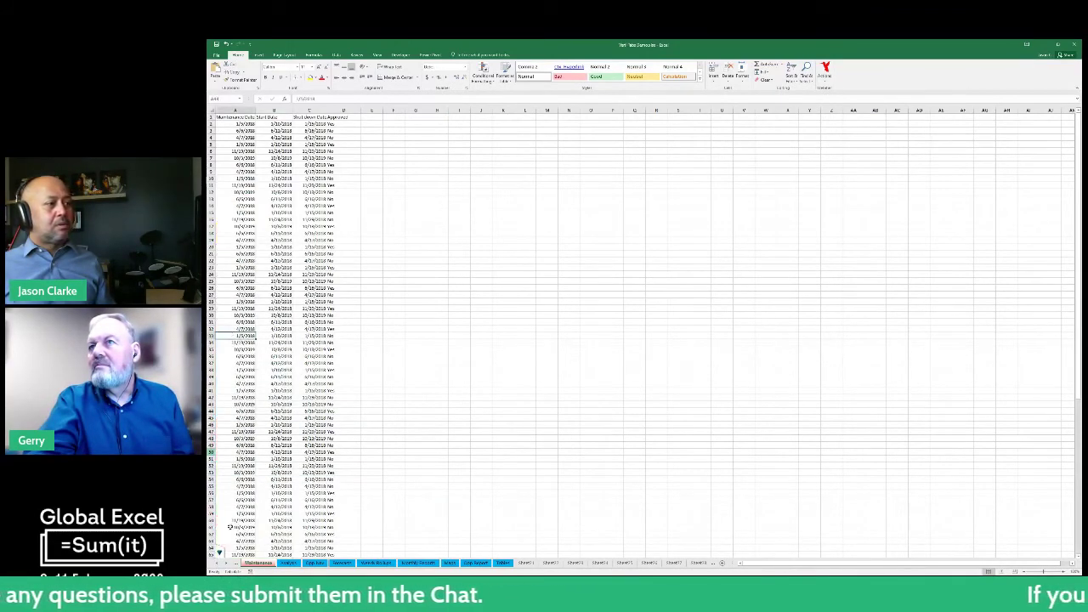
{"action": "mouse_move", "coordinate": [220, 548]}
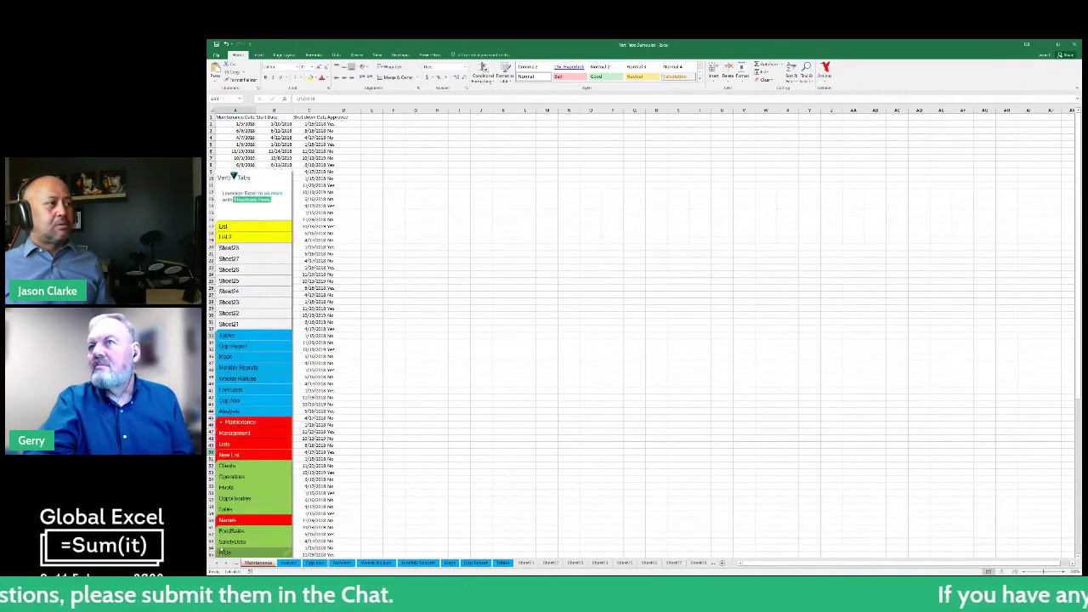
{"action": "left_click", "coordinate": [238, 336]}
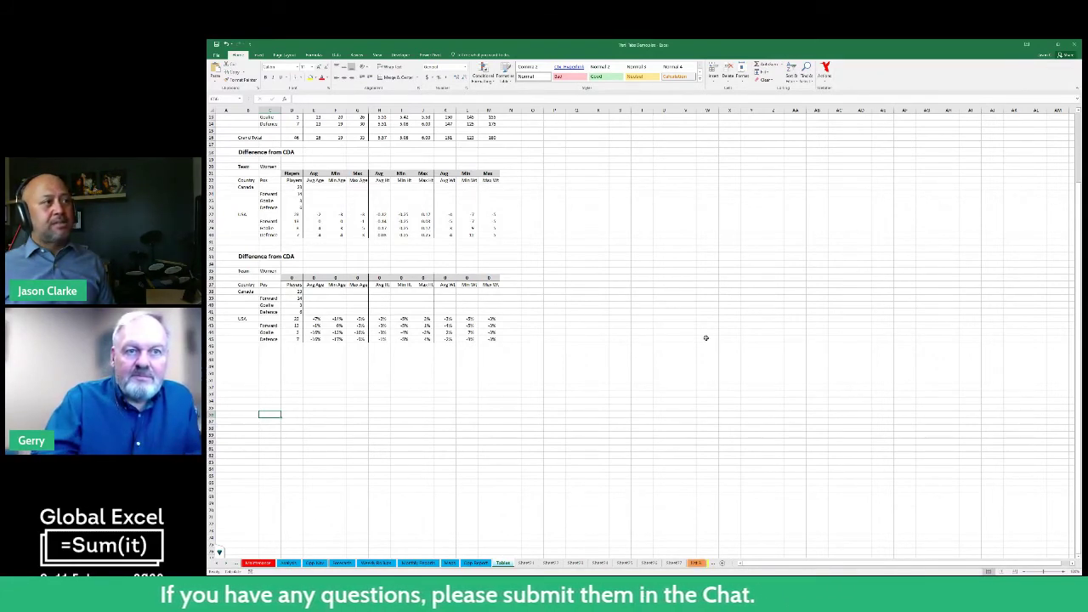
Open the settings of Sheet27 from the pop-up Verti Tabs list and rename the sheet as More Lists
{"action": "left_click", "coordinate": [219, 552]}
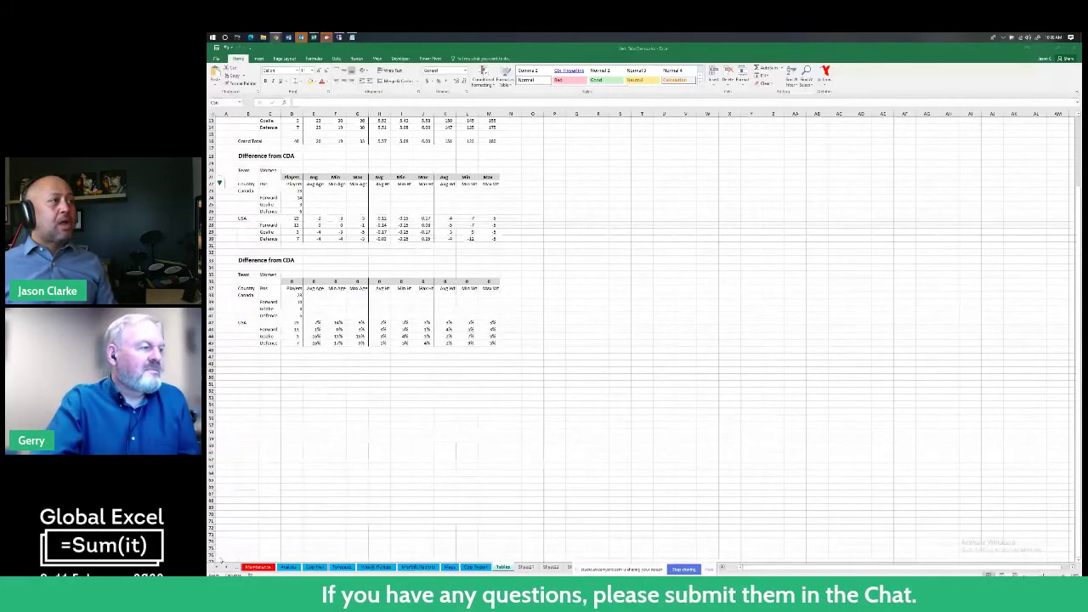
{"action": "right_click", "coordinate": [220, 556]}
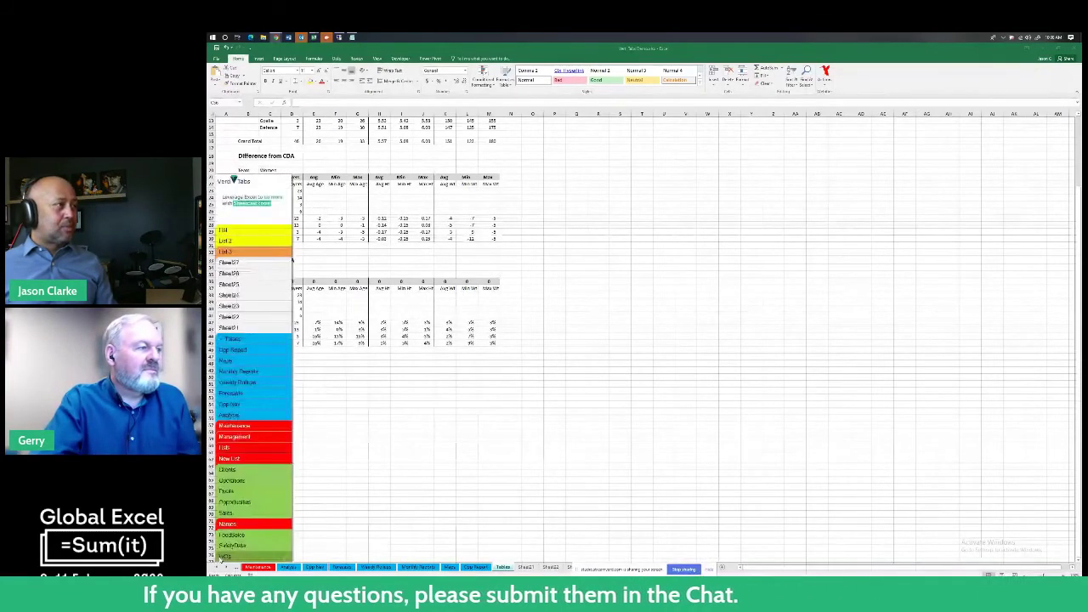
{"action": "right_click", "coordinate": [220, 556]}
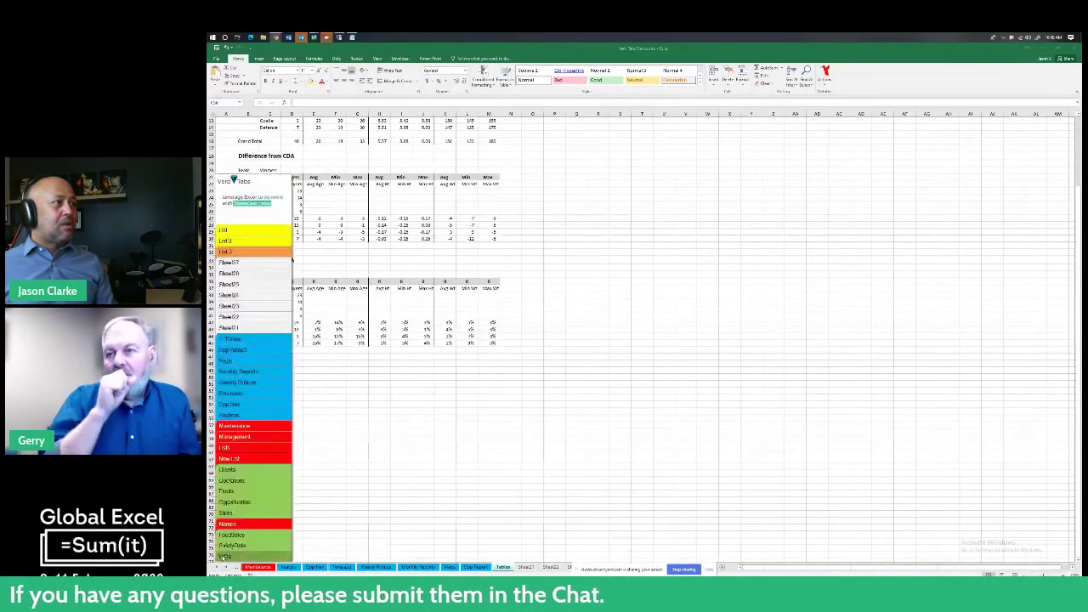
{"action": "left_click", "coordinate": [290, 261]}
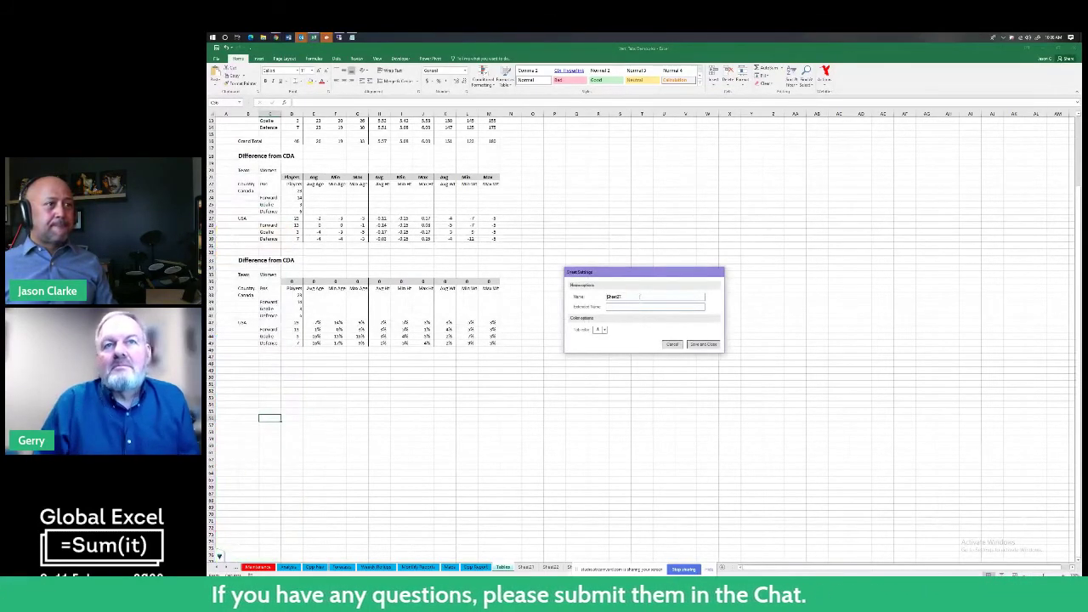
{"action": "double_click", "coordinate": [607, 297]}
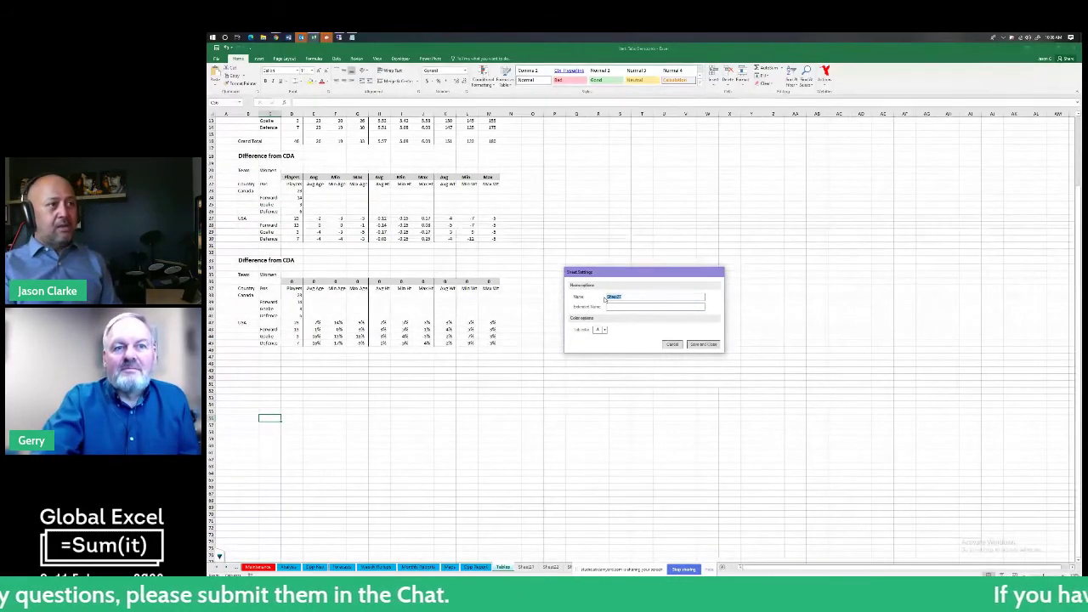
{"action": "type", "text": "More Lists"}
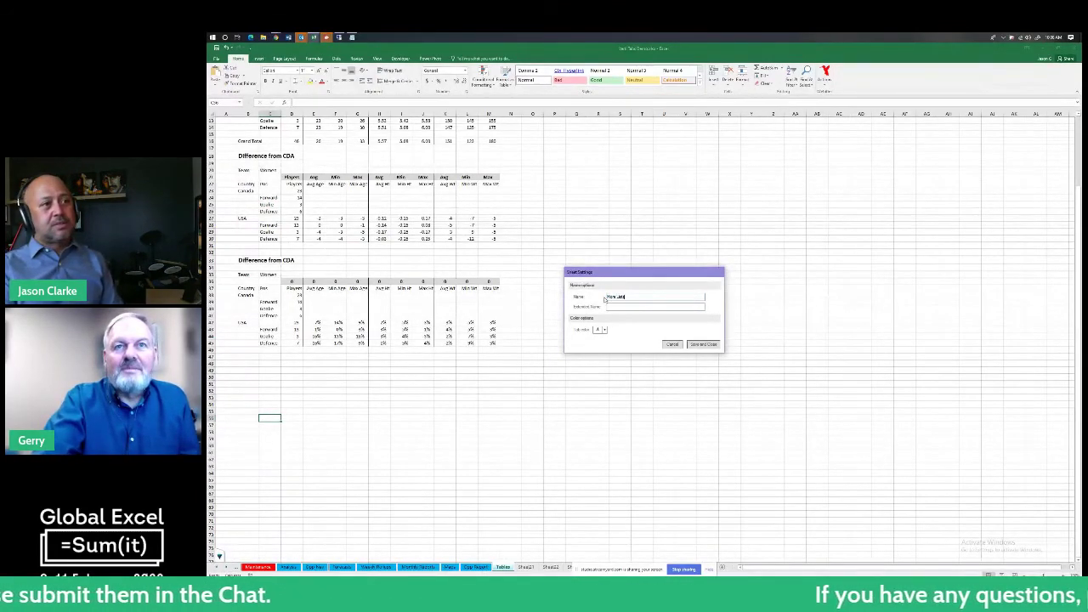
{"action": "type", "text": "ders"}
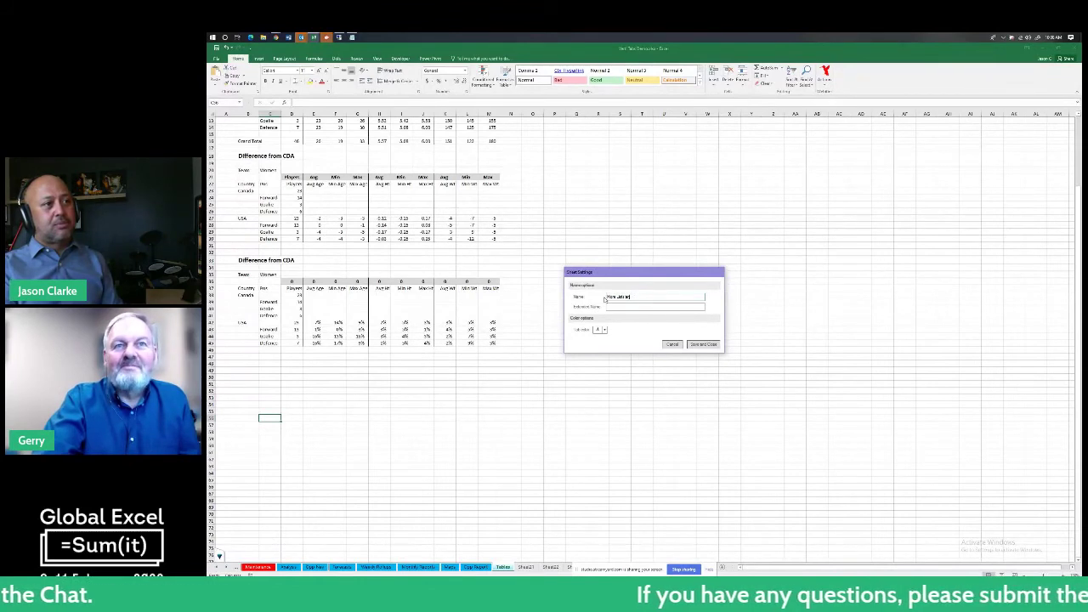
Give the More Lists sheet the extended name "Event more list of lists"
{"action": "key", "text": "Tab"}
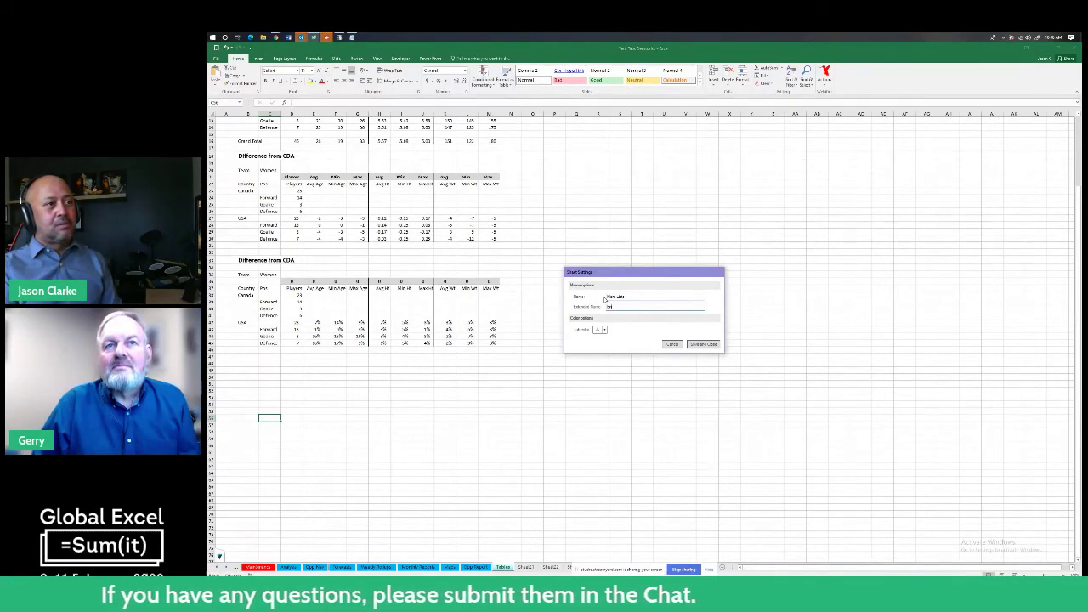
{"action": "type", "text": "Event more l"}
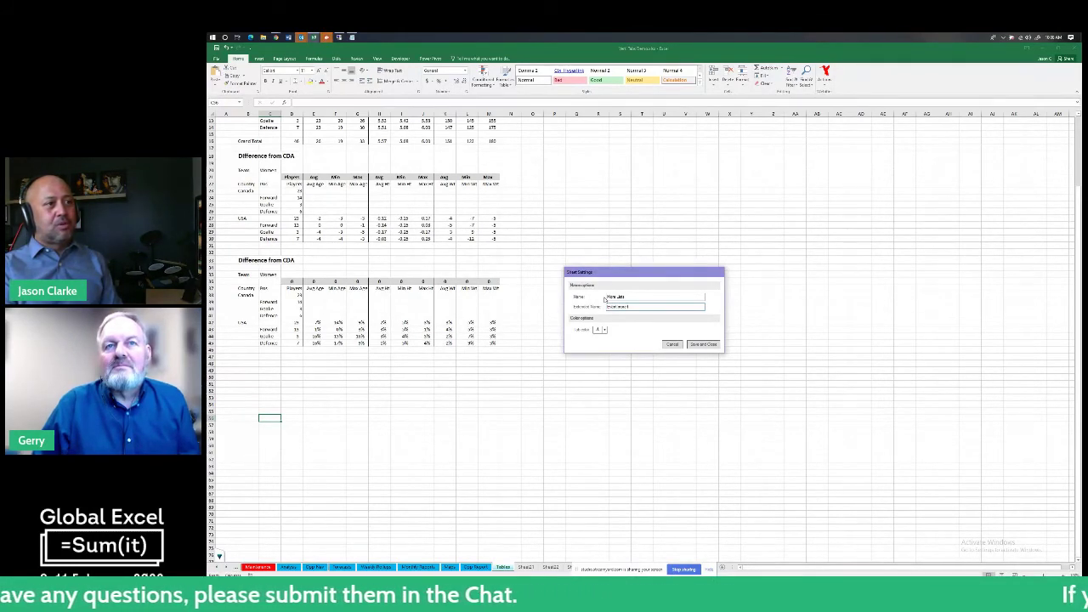
{"action": "type", "text": "ist of lists"}
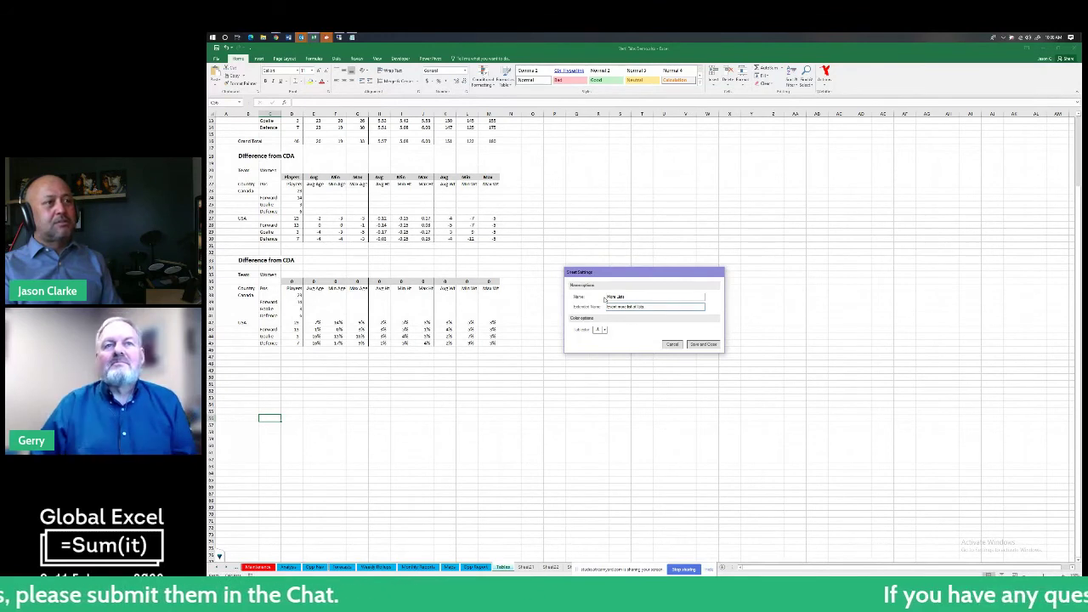
{"action": "left_click_drag", "start_coordinate": [655, 310], "coordinate": [609, 308]}
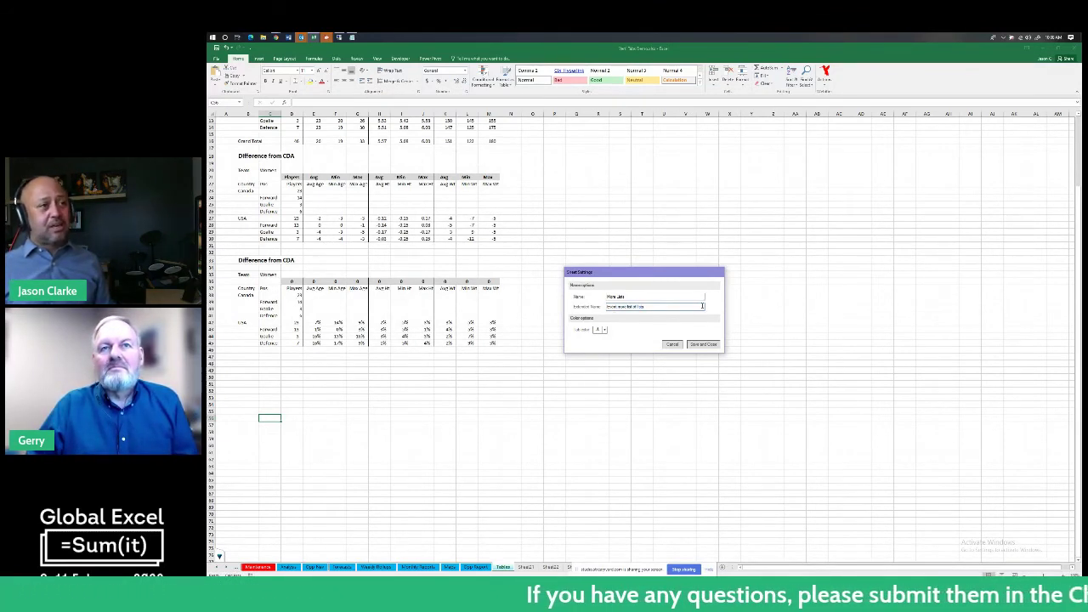
Set the More Lists tab color to a teal theme color, save the sheet settings and display the Verti Tabs list
{"action": "left_click", "coordinate": [604, 330]}
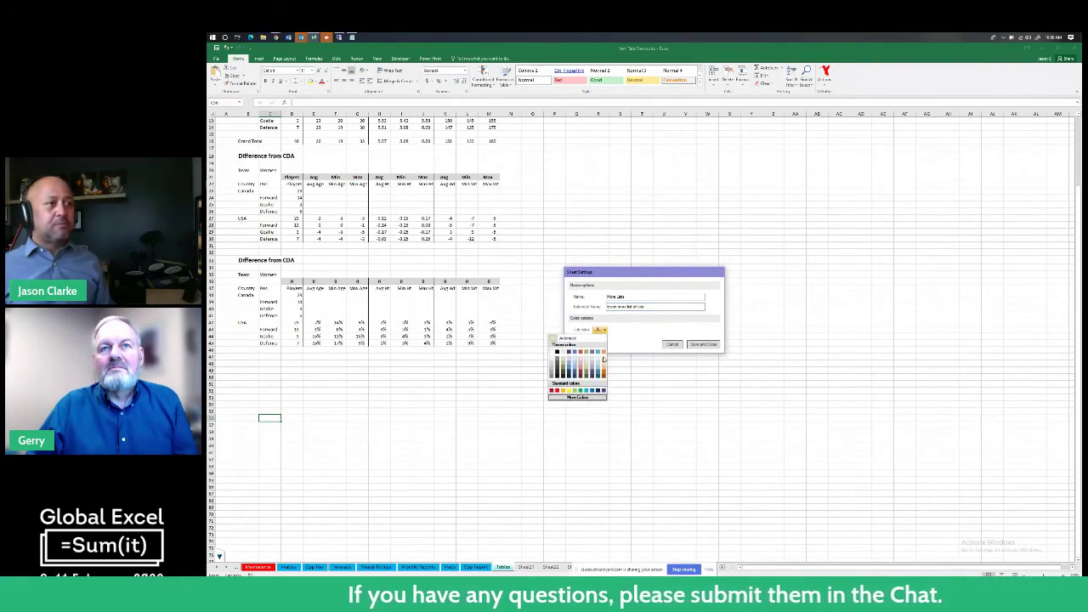
{"action": "left_click", "coordinate": [600, 357]}
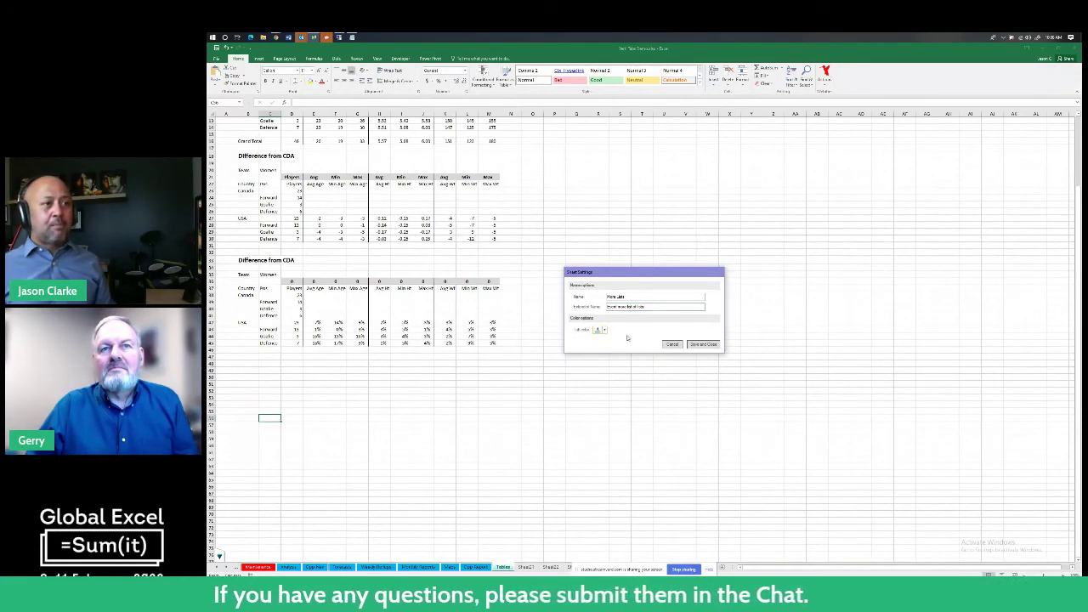
{"action": "left_click", "coordinate": [706, 344]}
{"action": "left_click", "coordinate": [220, 556]}
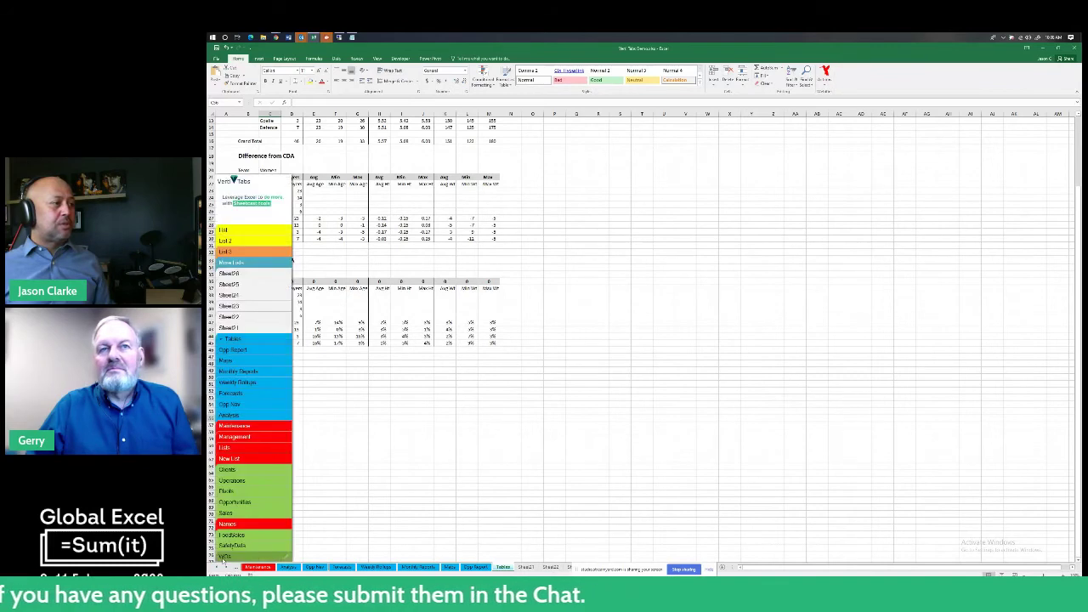
{"action": "left_click", "coordinate": [223, 558]}
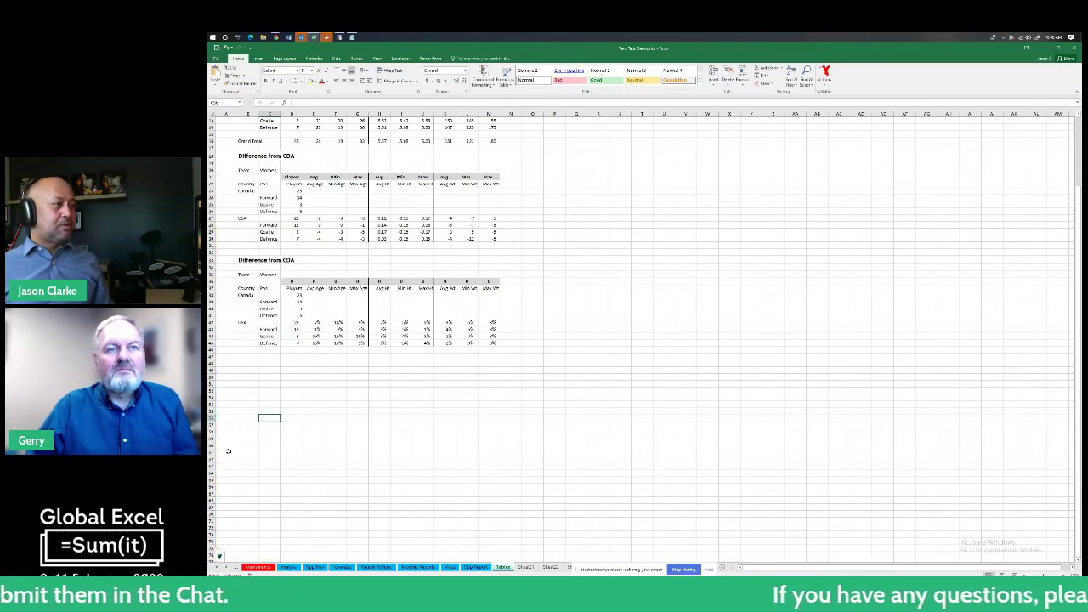
Open the Verti Tabs font settings, look through the available sizes and accept the current font
{"action": "mouse_move", "coordinate": [221, 557]}
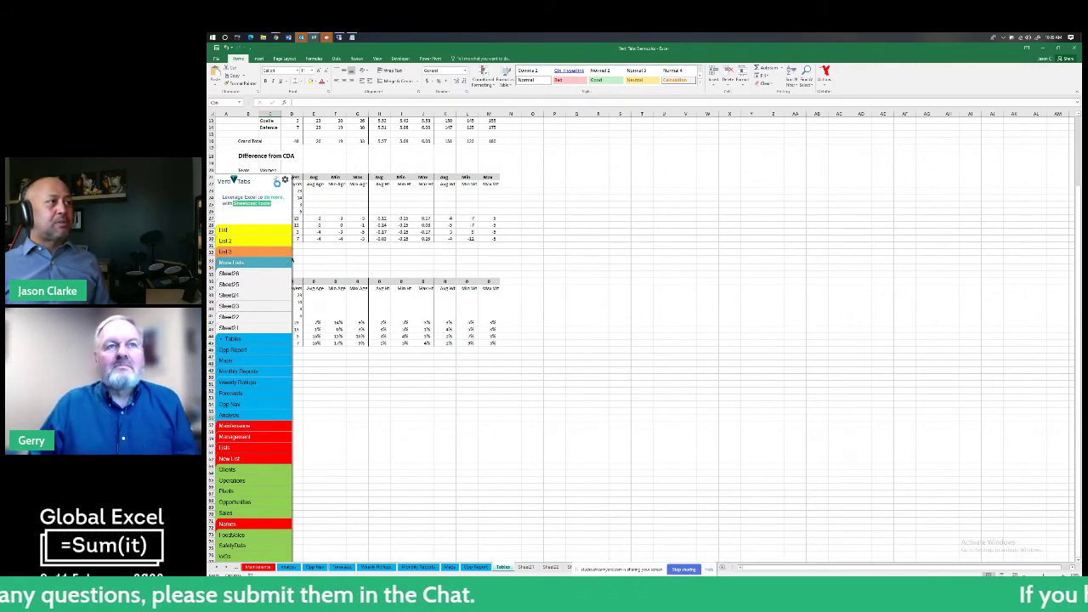
{"action": "left_click", "coordinate": [285, 179]}
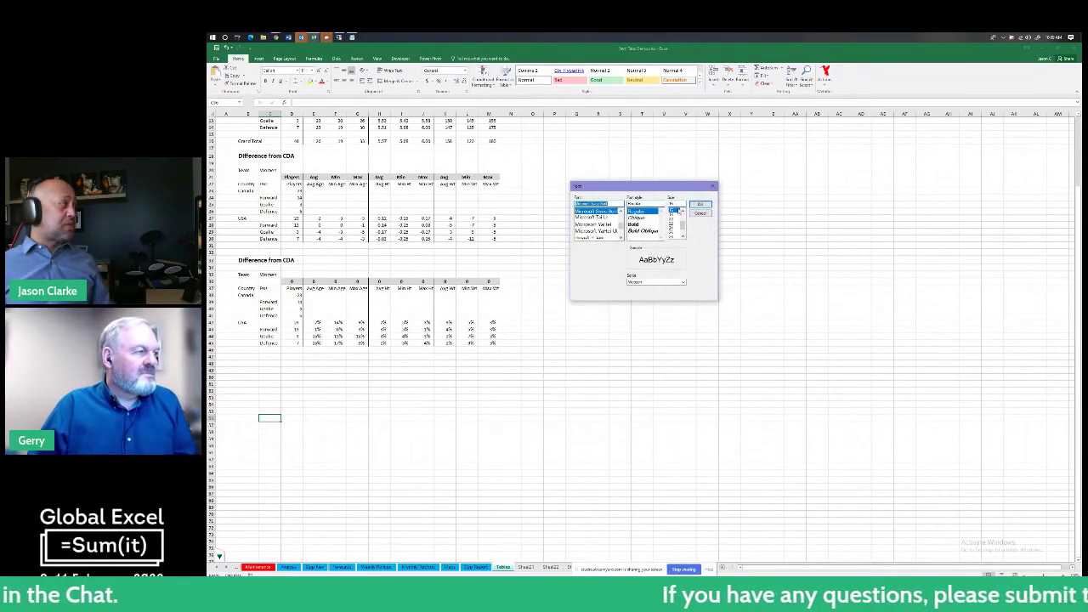
{"action": "left_click_drag", "start_coordinate": [681, 226], "coordinate": [684, 225]}
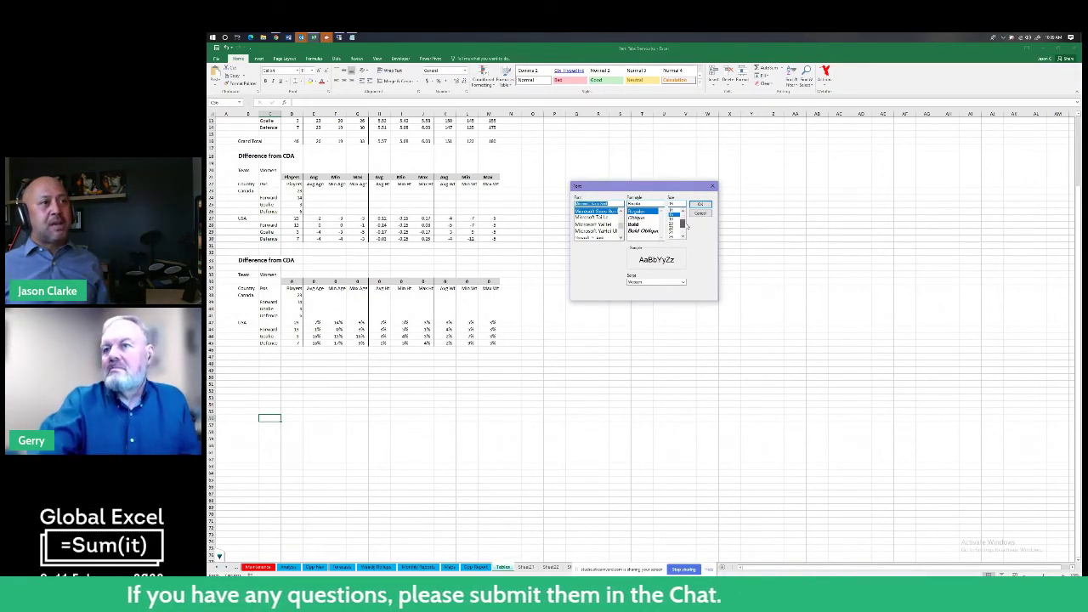
{"action": "left_click", "coordinate": [700, 205]}
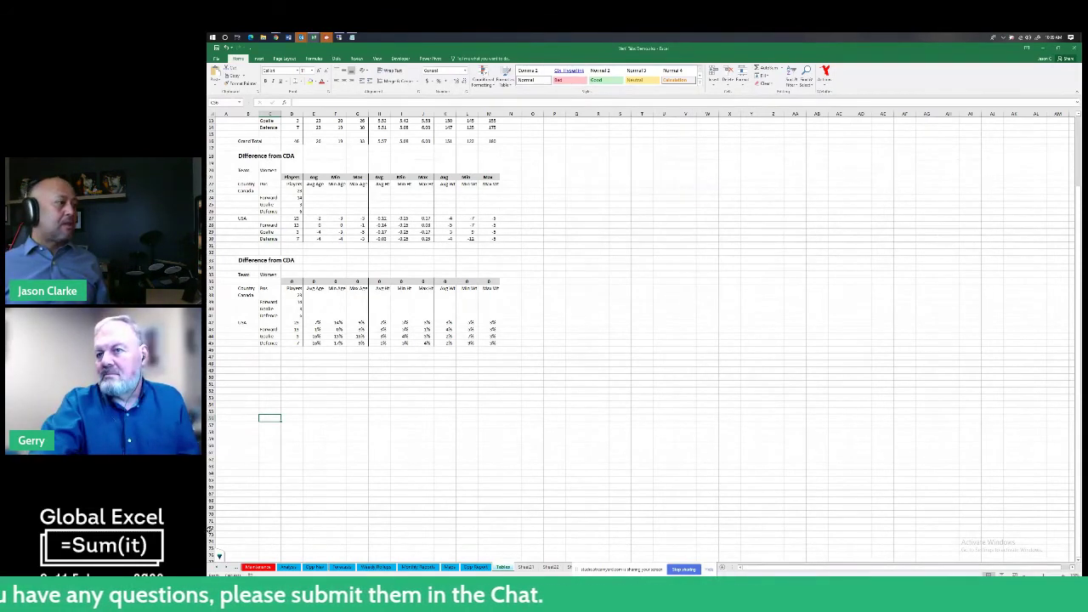
Pin the pop-up Verti Tabs list so it is docked as a pane beside the worksheet
{"action": "mouse_move", "coordinate": [210, 527]}
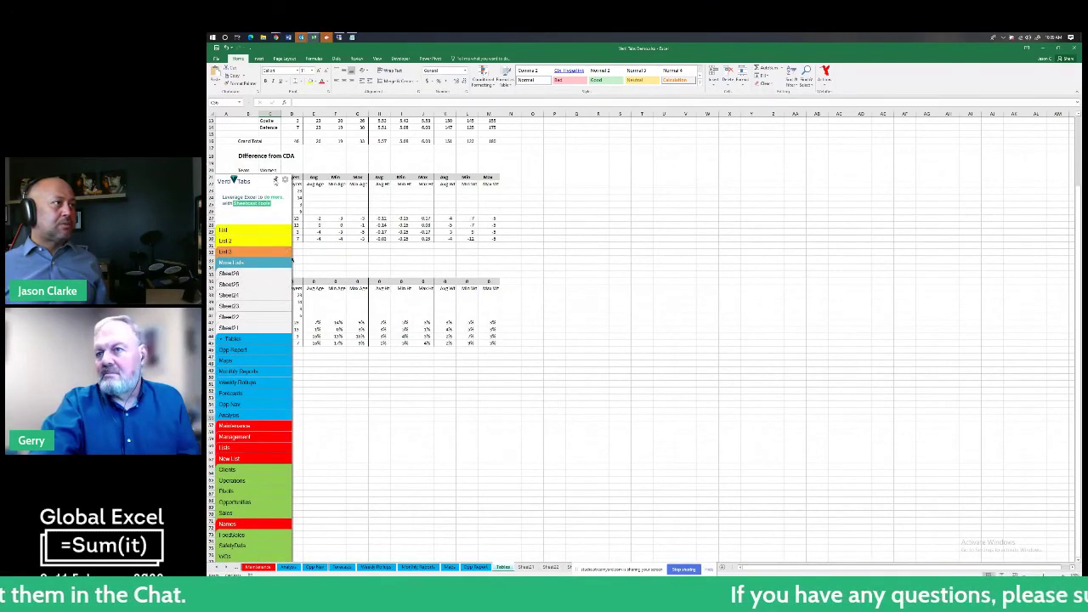
{"action": "left_click", "coordinate": [274, 181]}
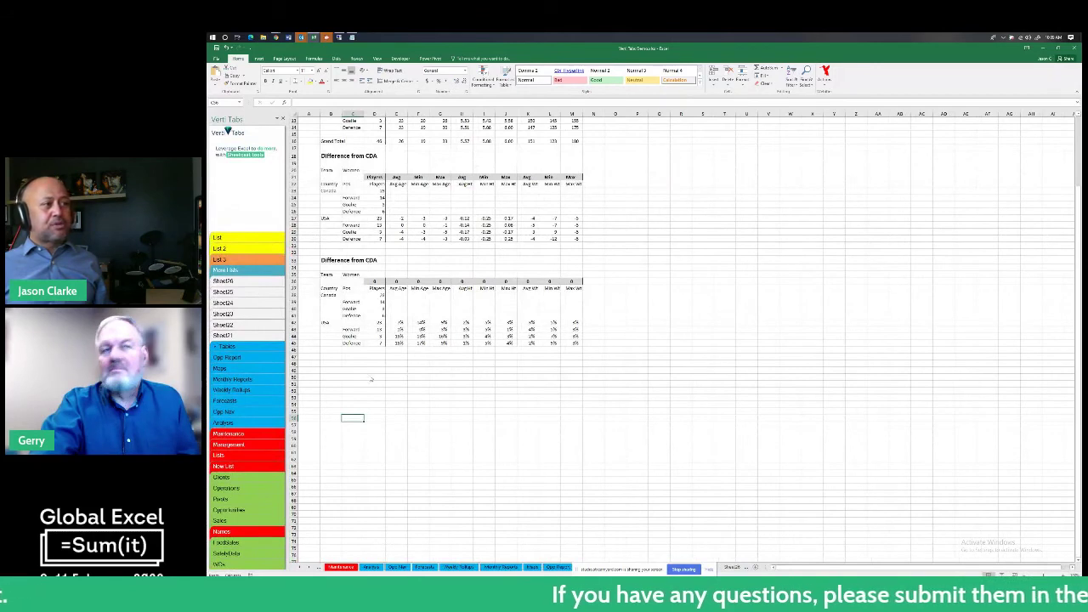